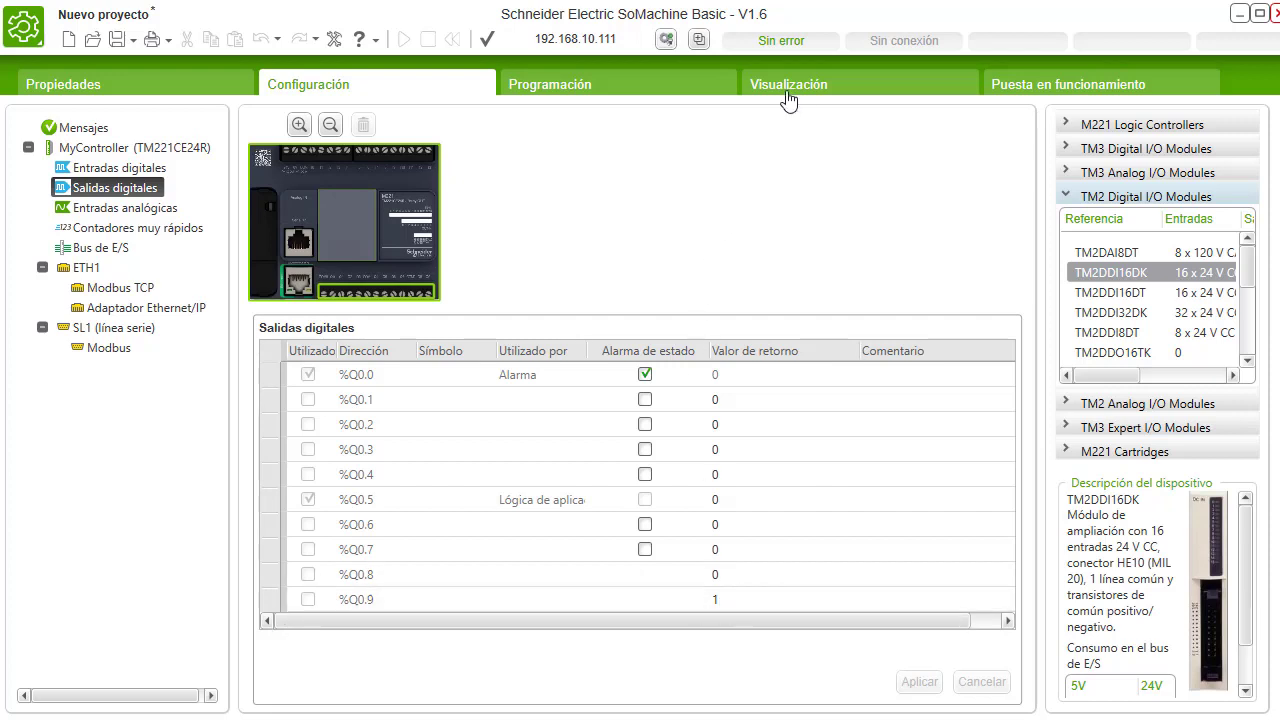
Step: Review Rung0 of the ladder program and start the controller simulator
click(652, 94)
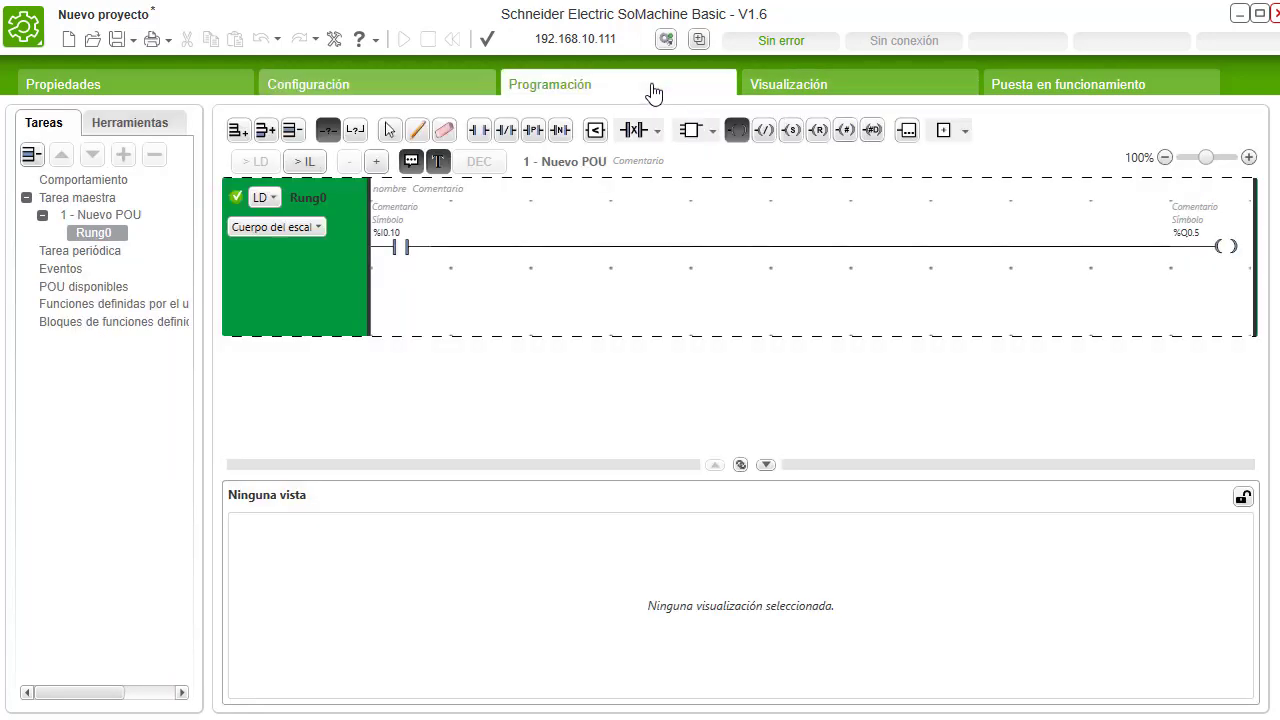
click(390, 130)
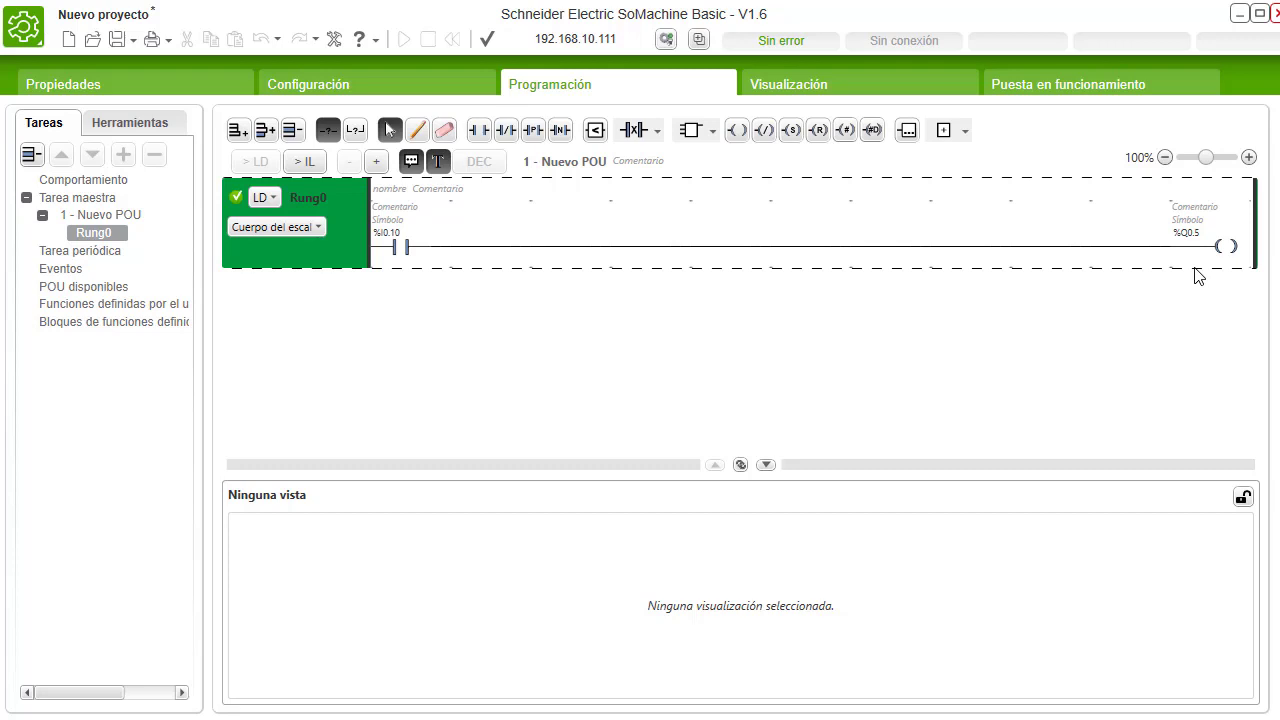
click(1071, 88)
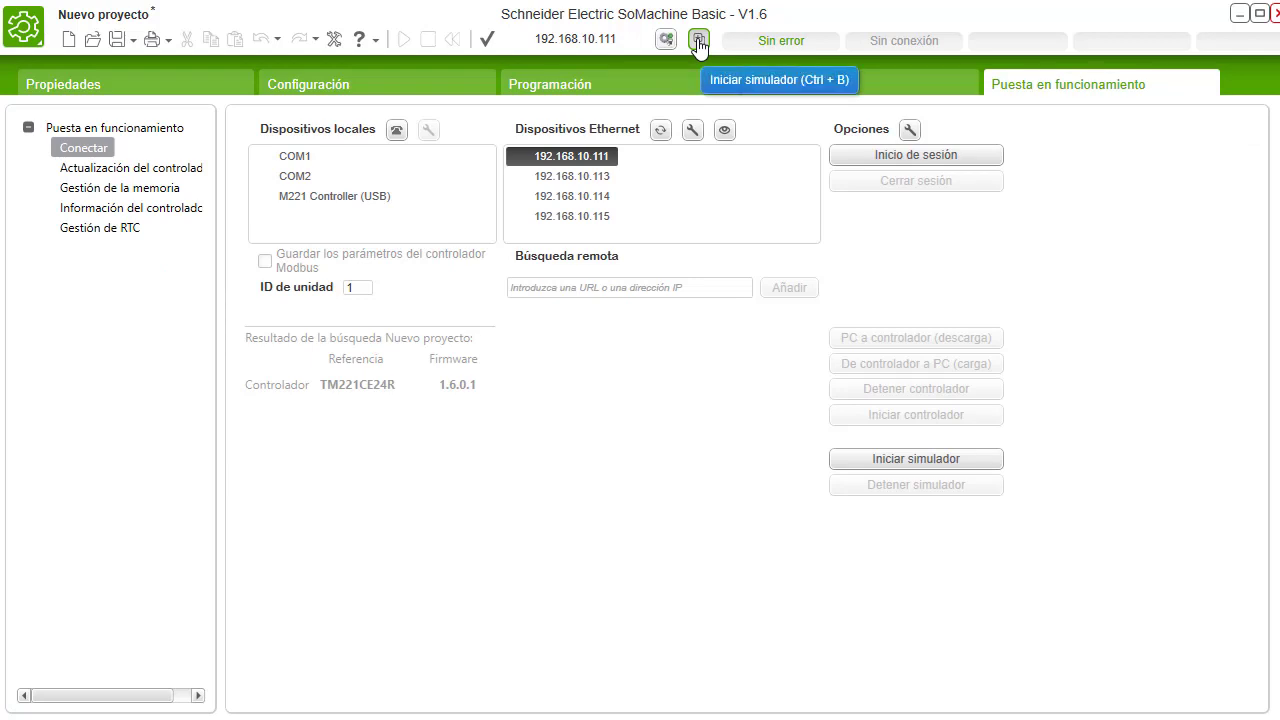
click(872, 462)
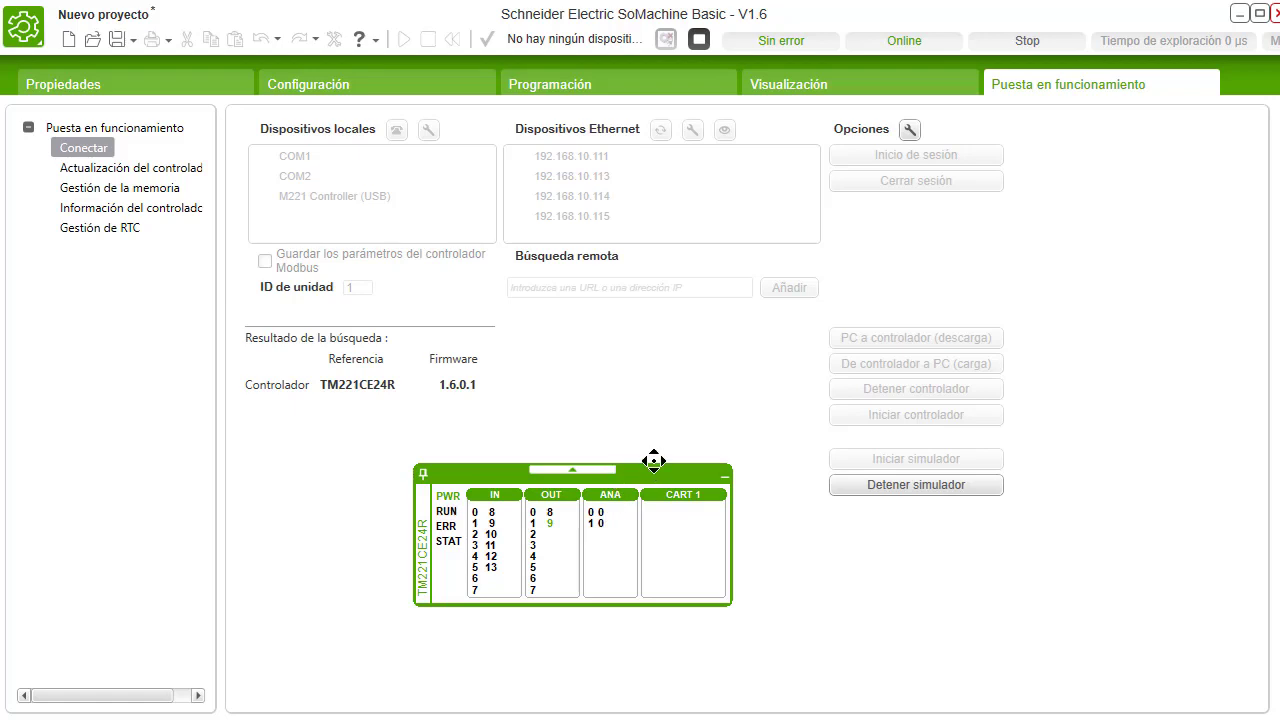
drag(655, 471, 651, 431)
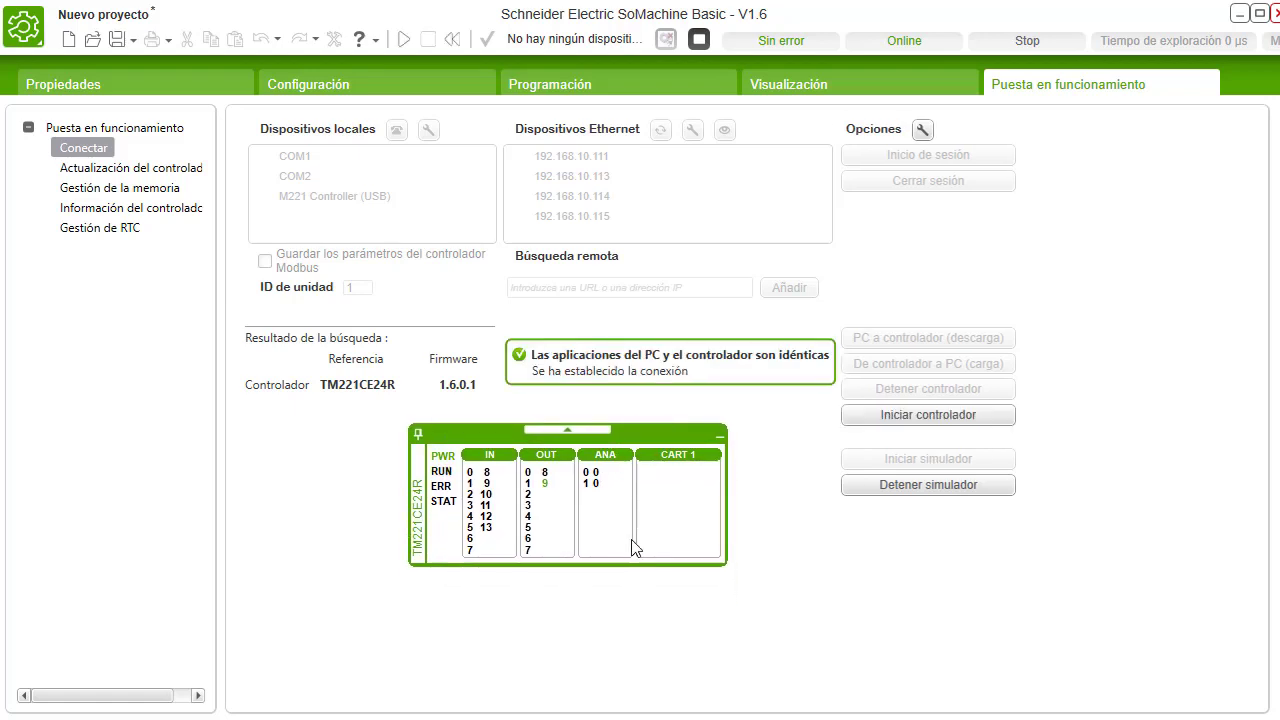
Step: Return to the ladder program, move the simulator window clear of the rung, and try to switch the simulated controller to Run
click(600, 92)
drag(666, 434, 650, 401)
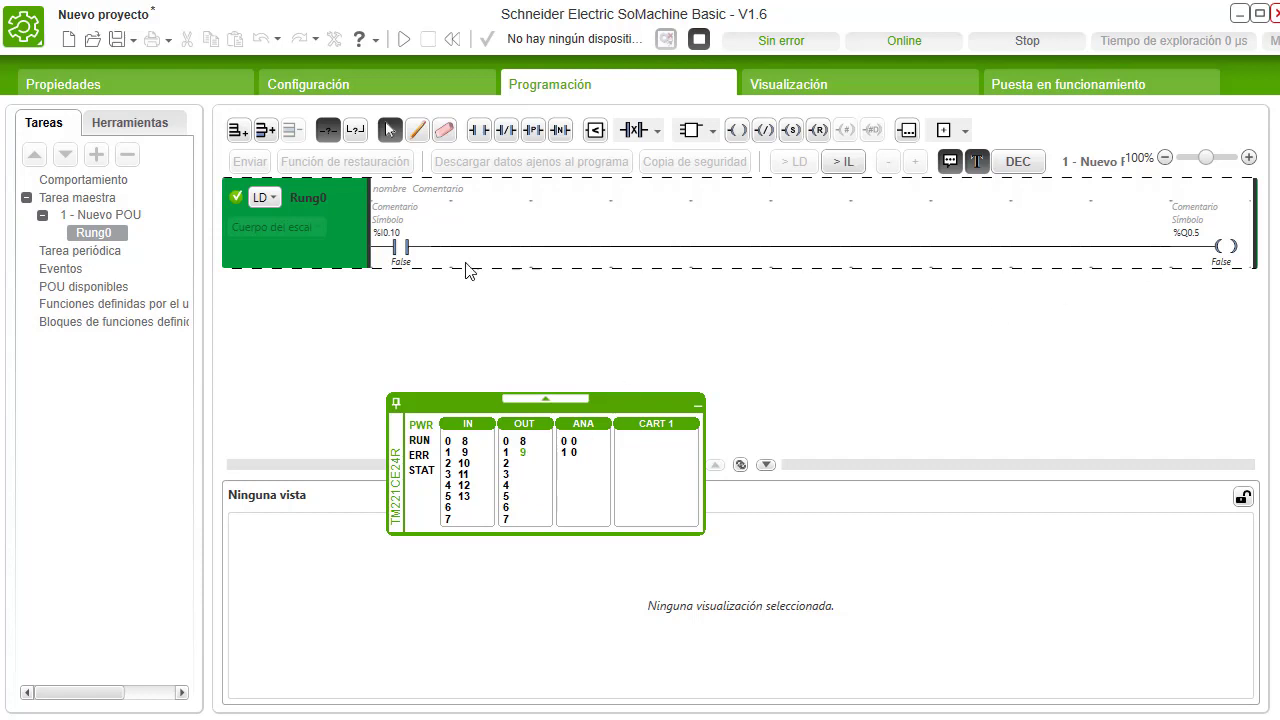
mouse_move(398, 268)
click(467, 470)
click(404, 40)
drag(467, 391, 203, 380)
click(752, 424)
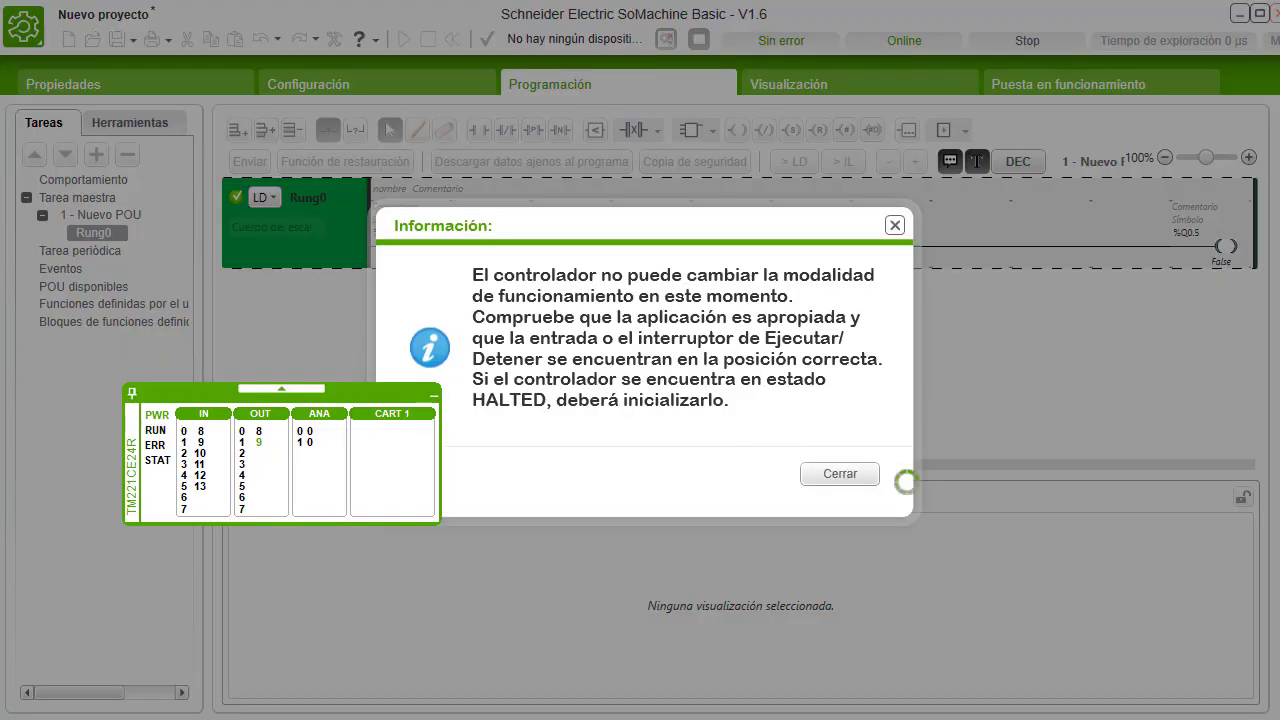
click(840, 474)
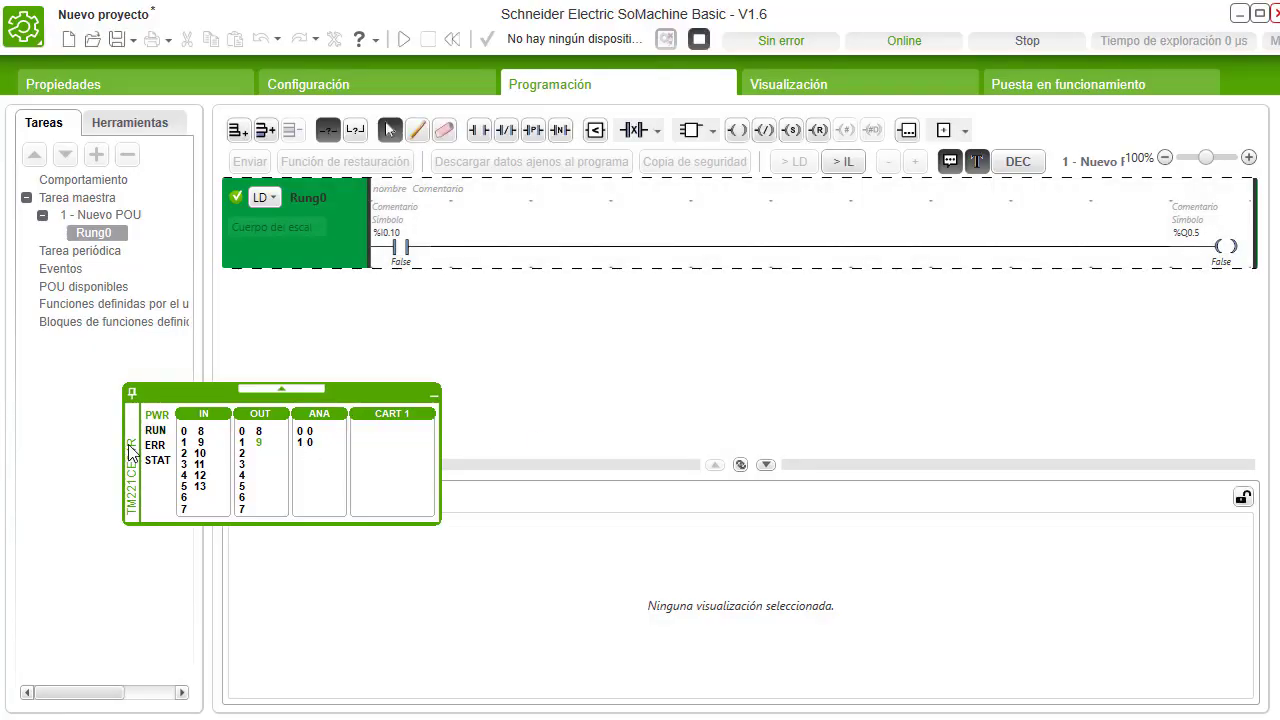
Step: Check the controller's digital input configuration to identify which input is assigned to Run/Stop
click(314, 88)
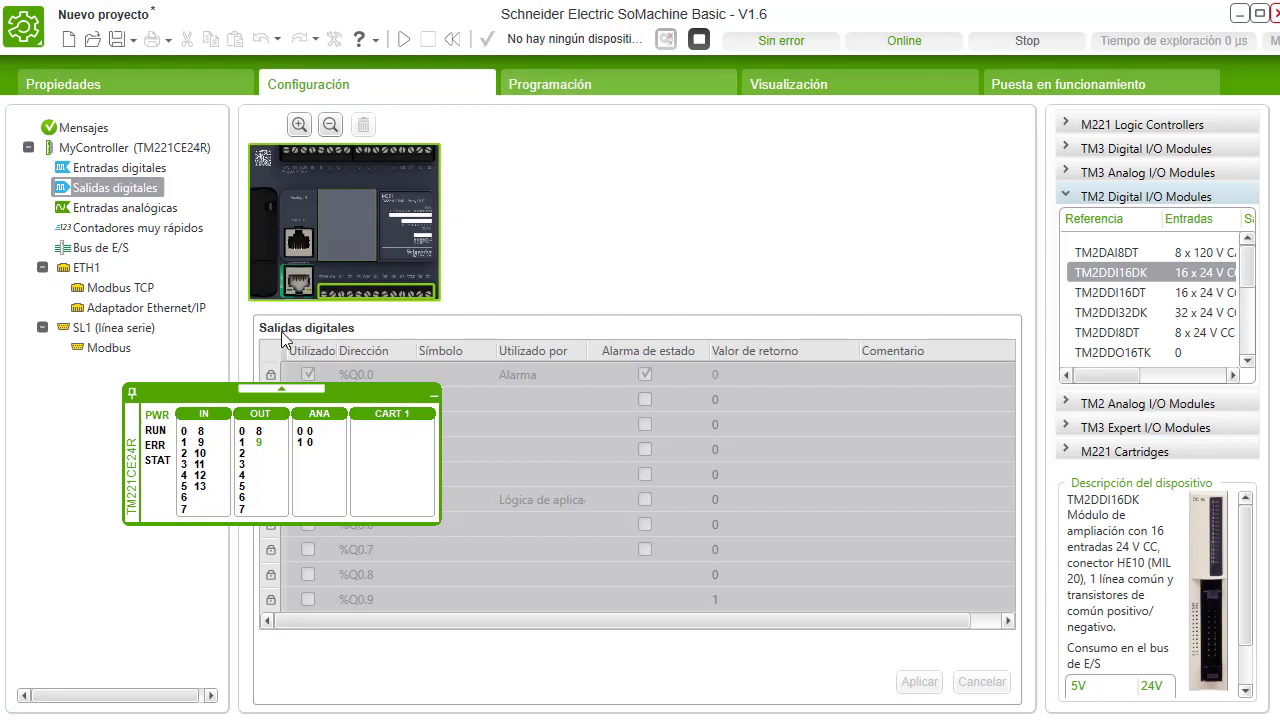
click(120, 168)
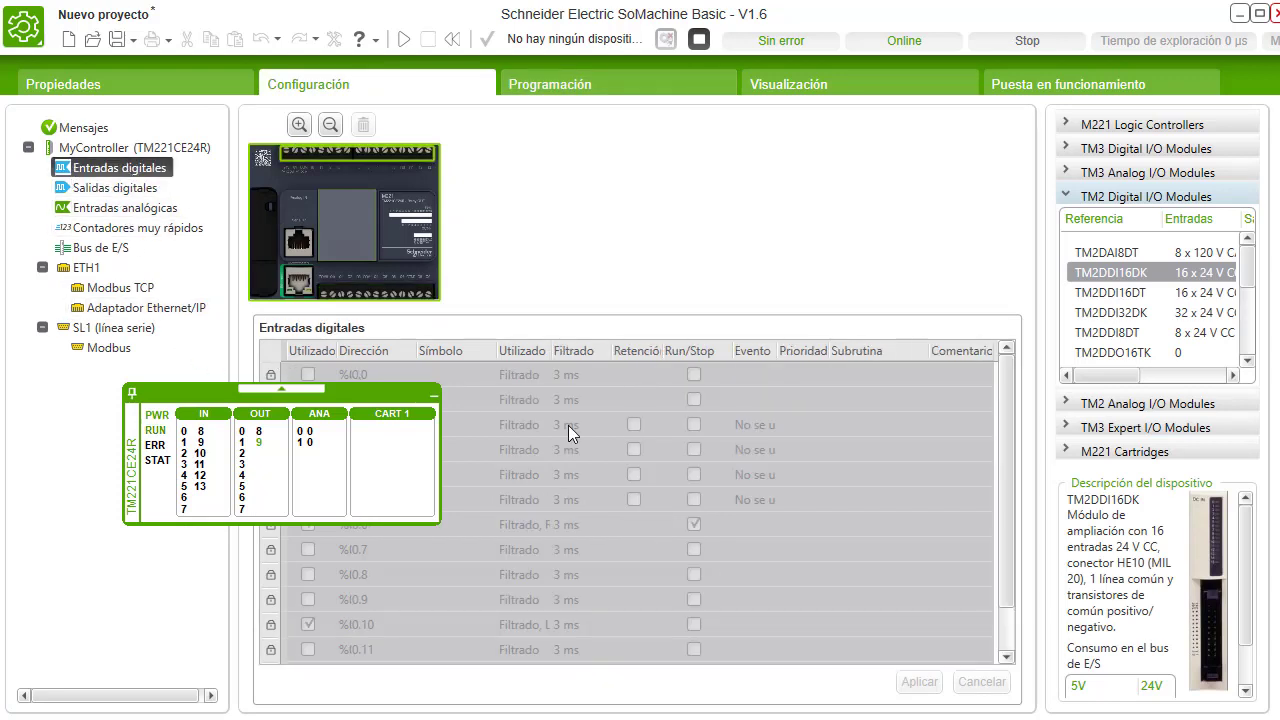
click(693, 523)
drag(343, 390, 699, 249)
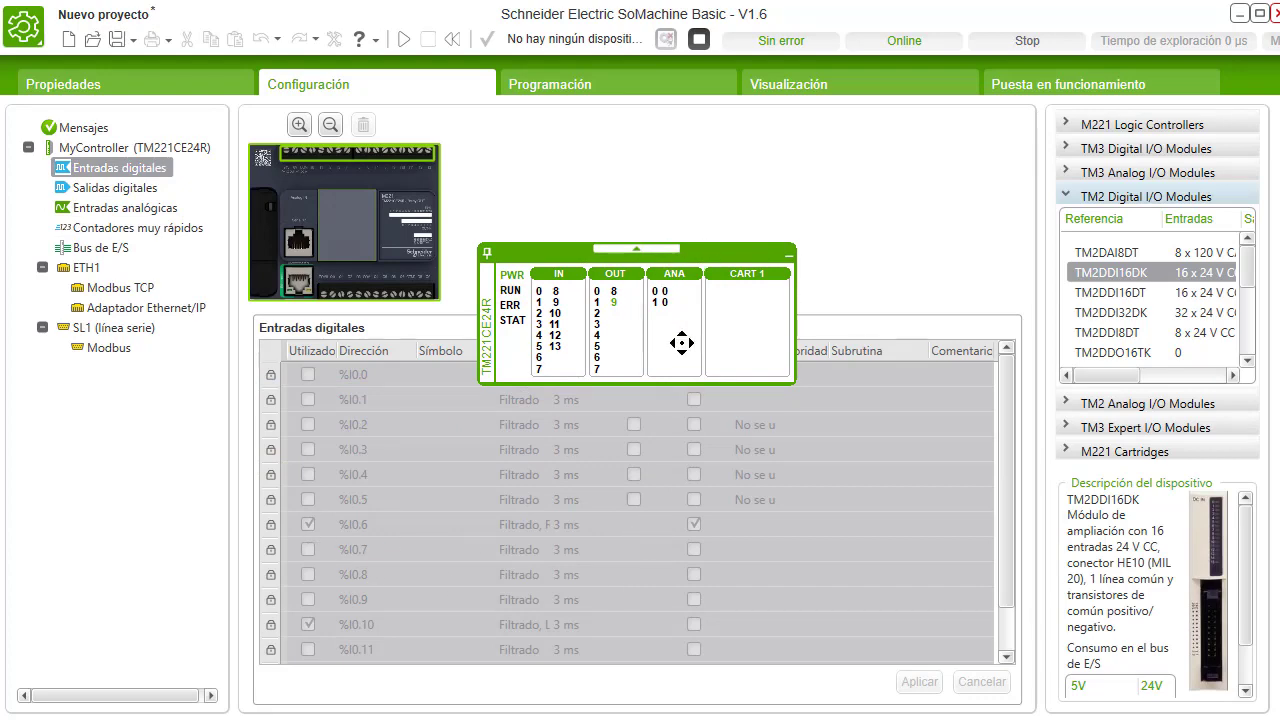
Step: Test Rung0 by toggling simulated input 10 on and off, and cycle Run/Stop input 6 off and on
click(672, 86)
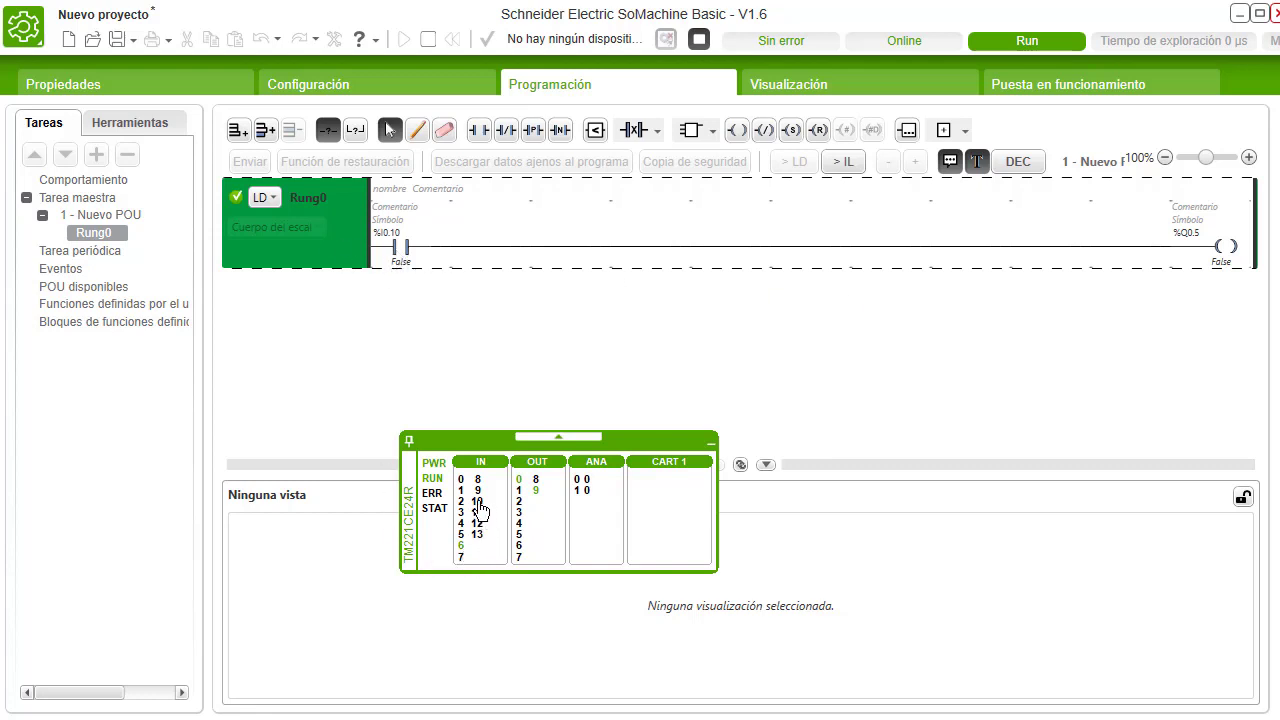
click(478, 502)
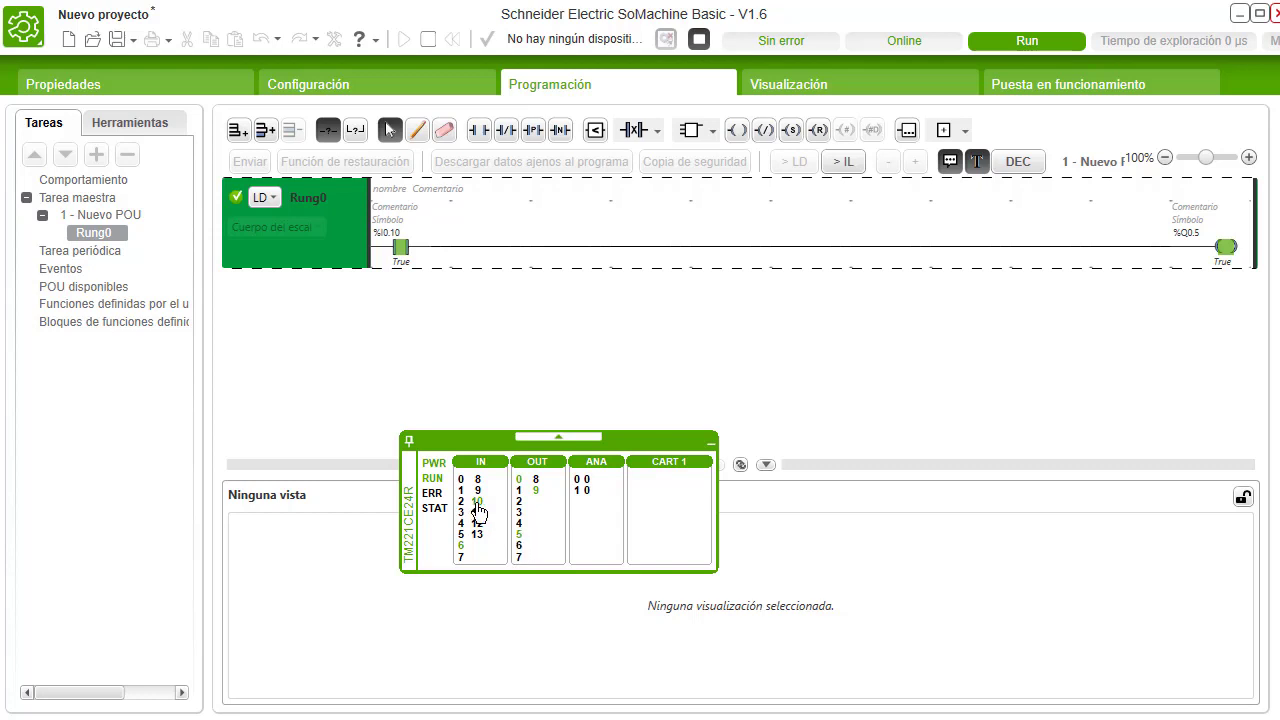
click(478, 510)
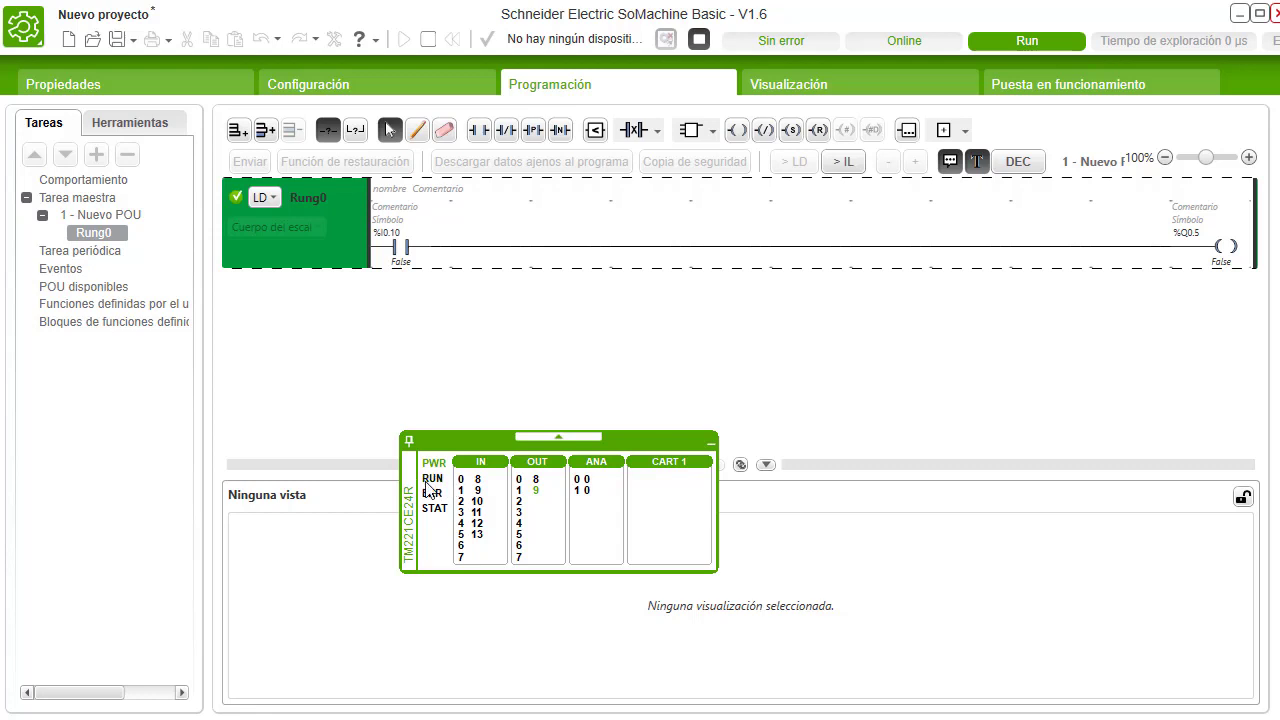
click(427, 487)
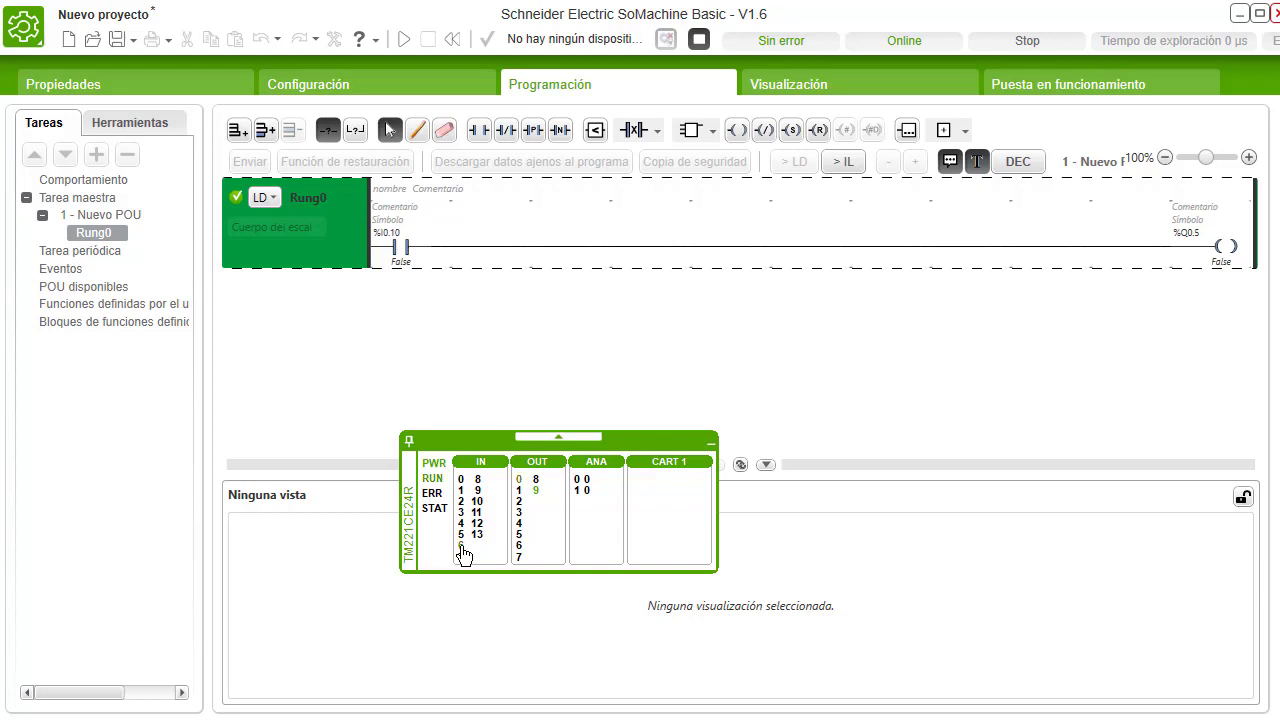
Step: Open the simulator's time management and move the simulated clock to about 21:28 on 26/01/2018
right_click(628, 443)
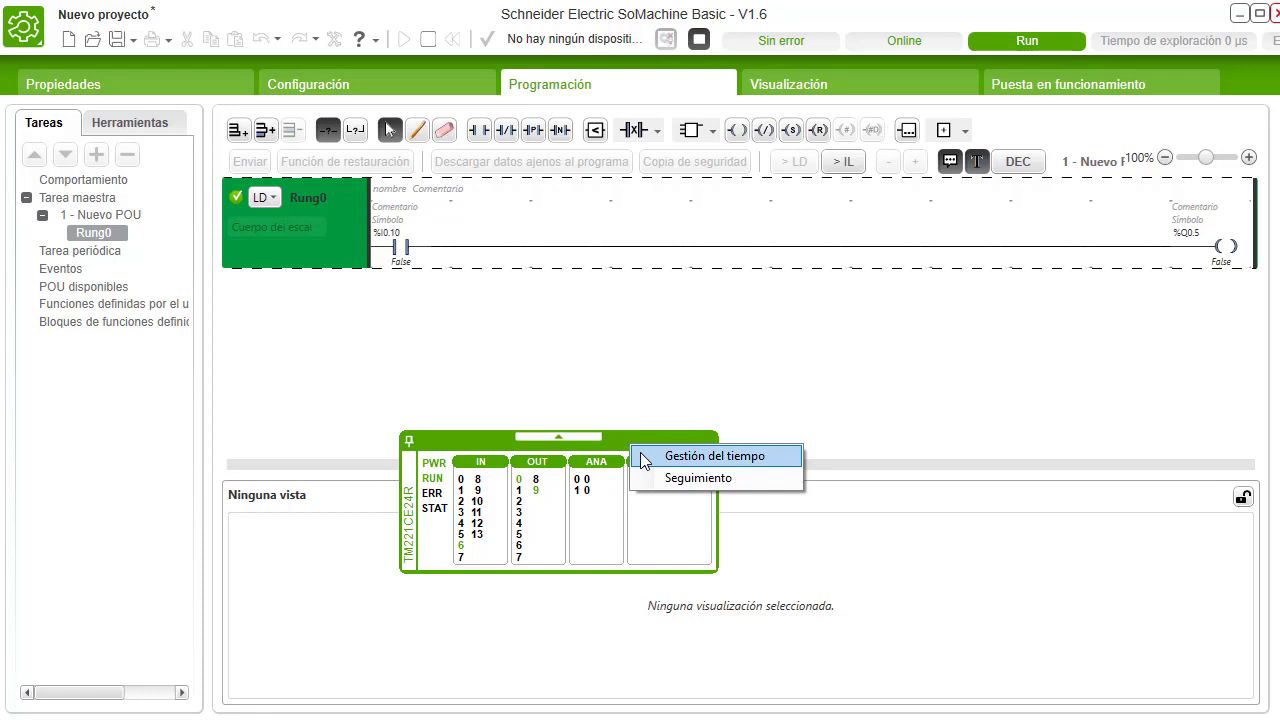
click(645, 457)
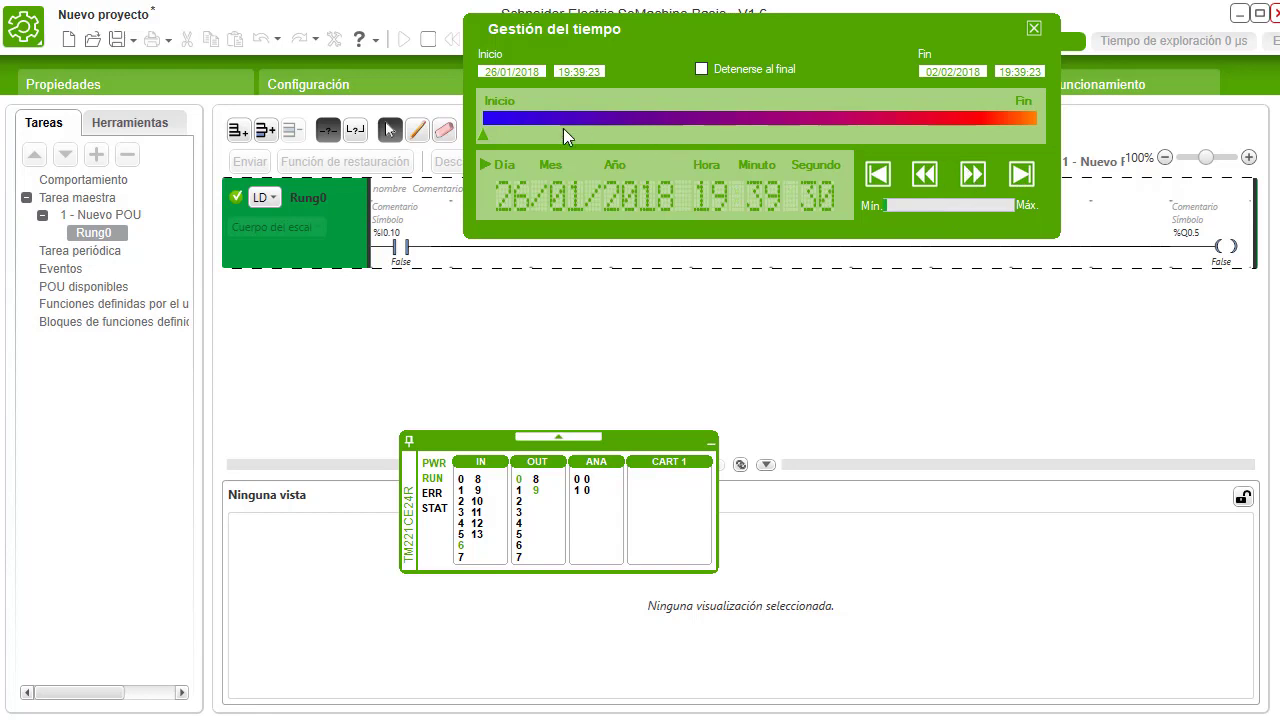
drag(483, 143, 1035, 150)
mouse_move(591, 116)
mouse_down()
mouse_move(523, 116)
mouse_move(486, 137)
mouse_move(1017, 158)
mouse_move(487, 140)
mouse_up()
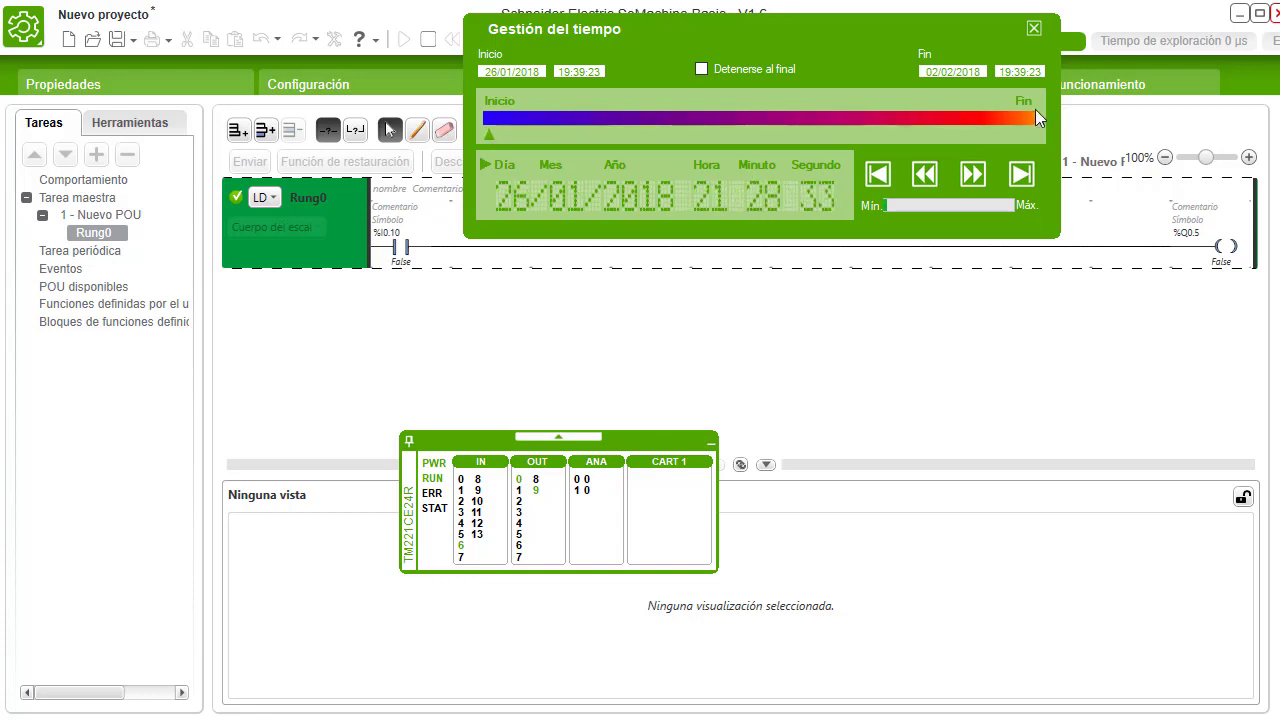
Step: Open the simulator's trace and configure it to track output %Q0.5
right_click(641, 444)
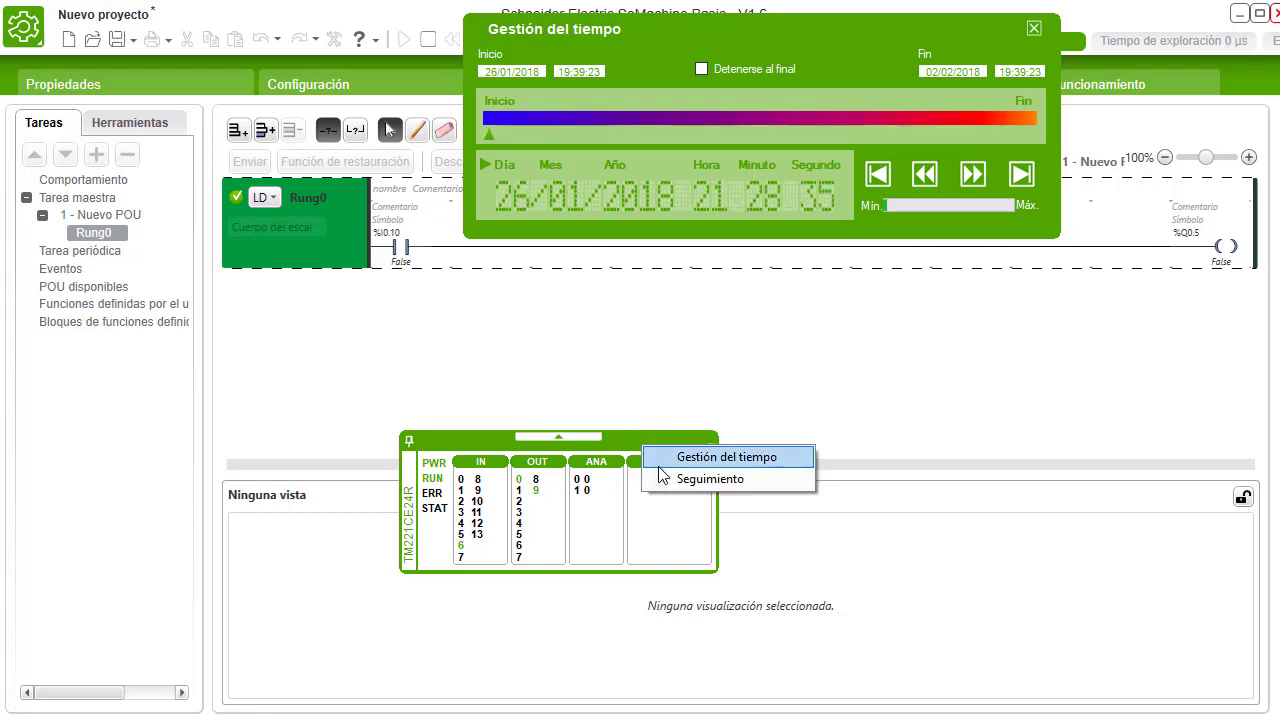
click(657, 479)
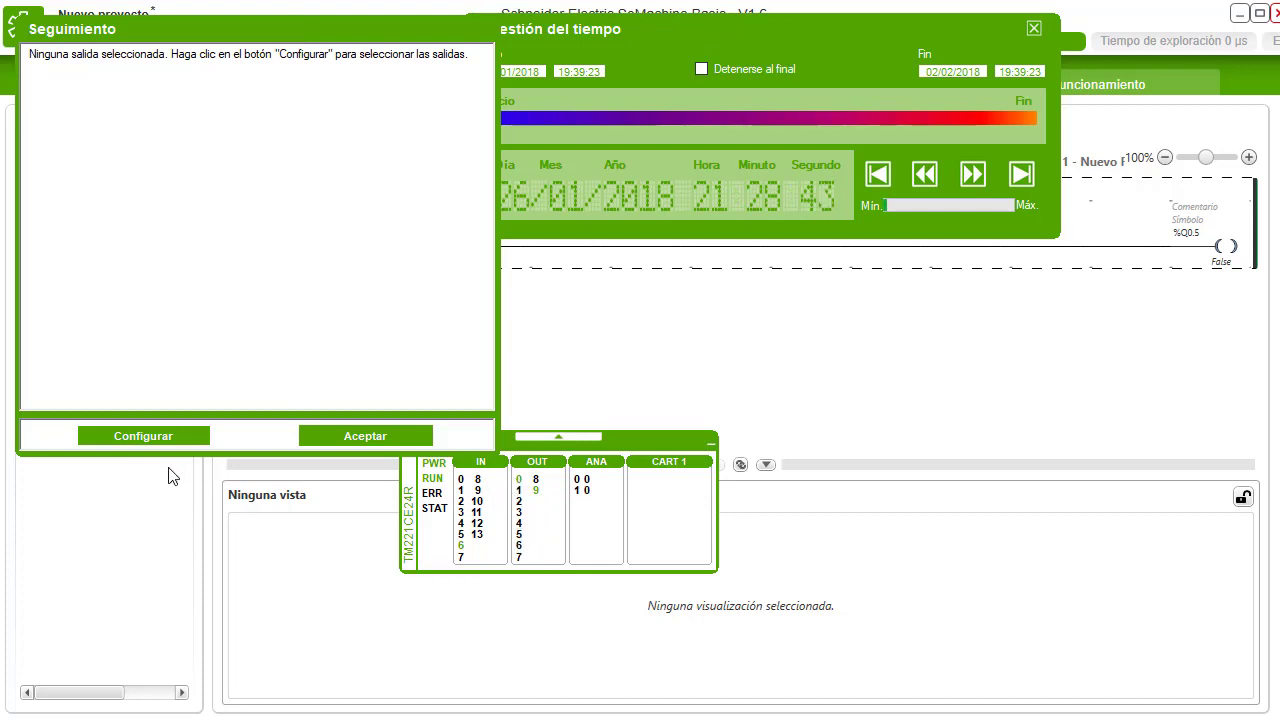
click(156, 436)
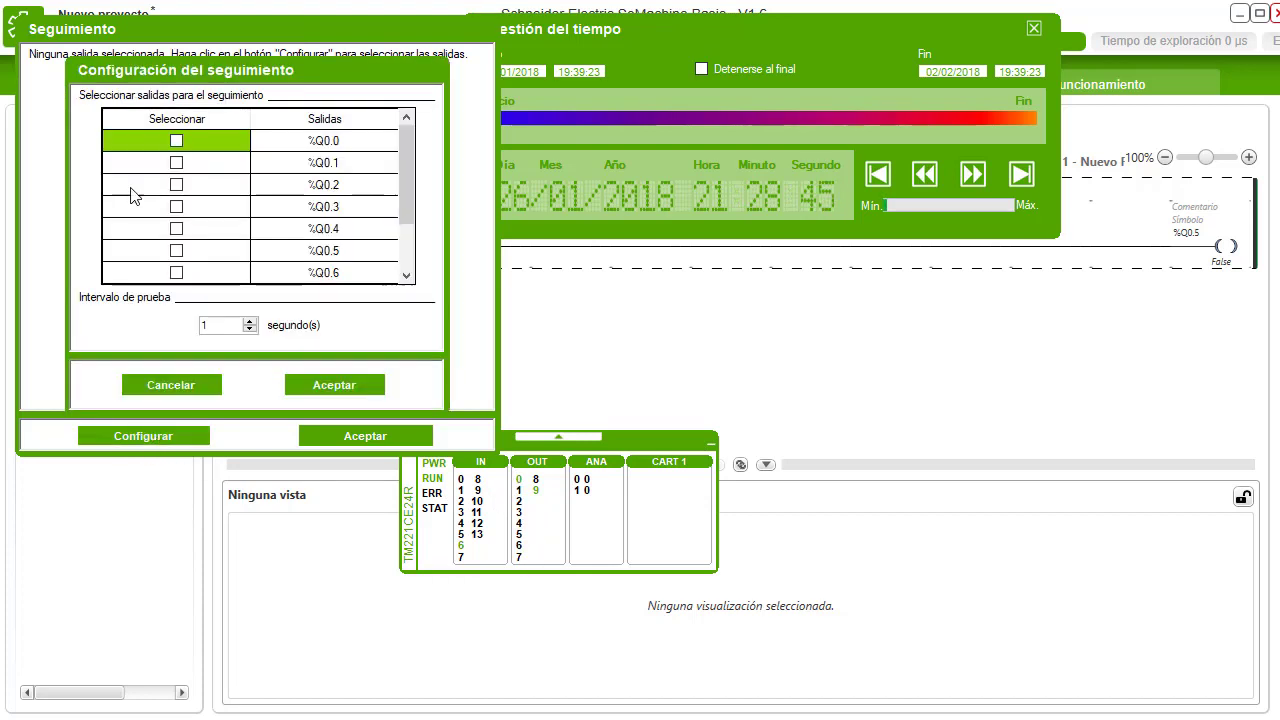
click(176, 250)
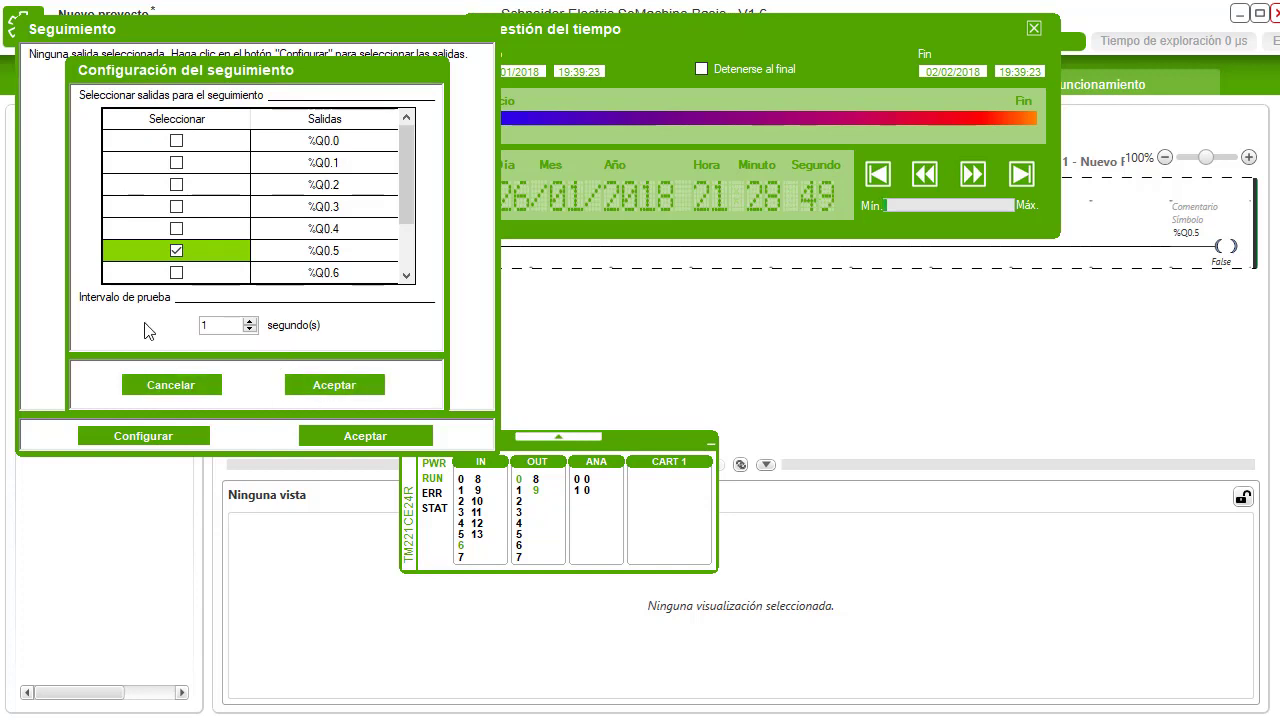
click(350, 382)
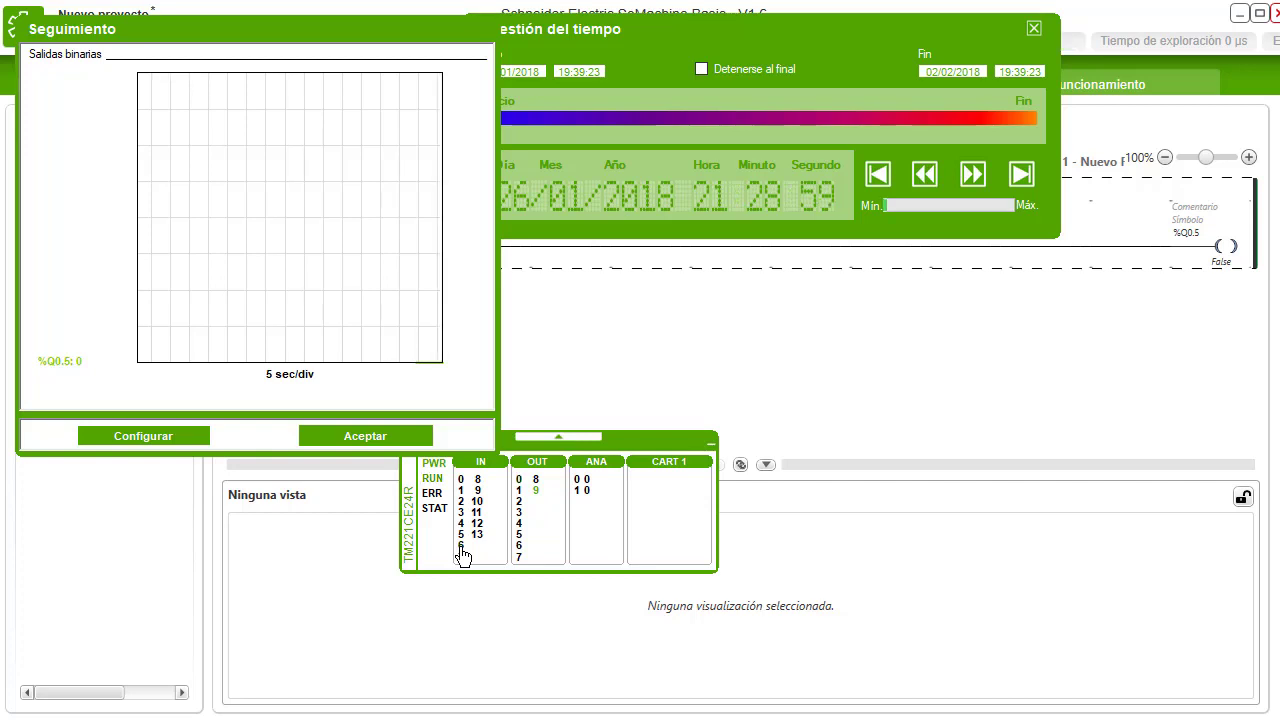
Step: Turn on Run/Stop input 6 and toggle simulated input 10 on and off twice to trace %Q0.5
click(461, 547)
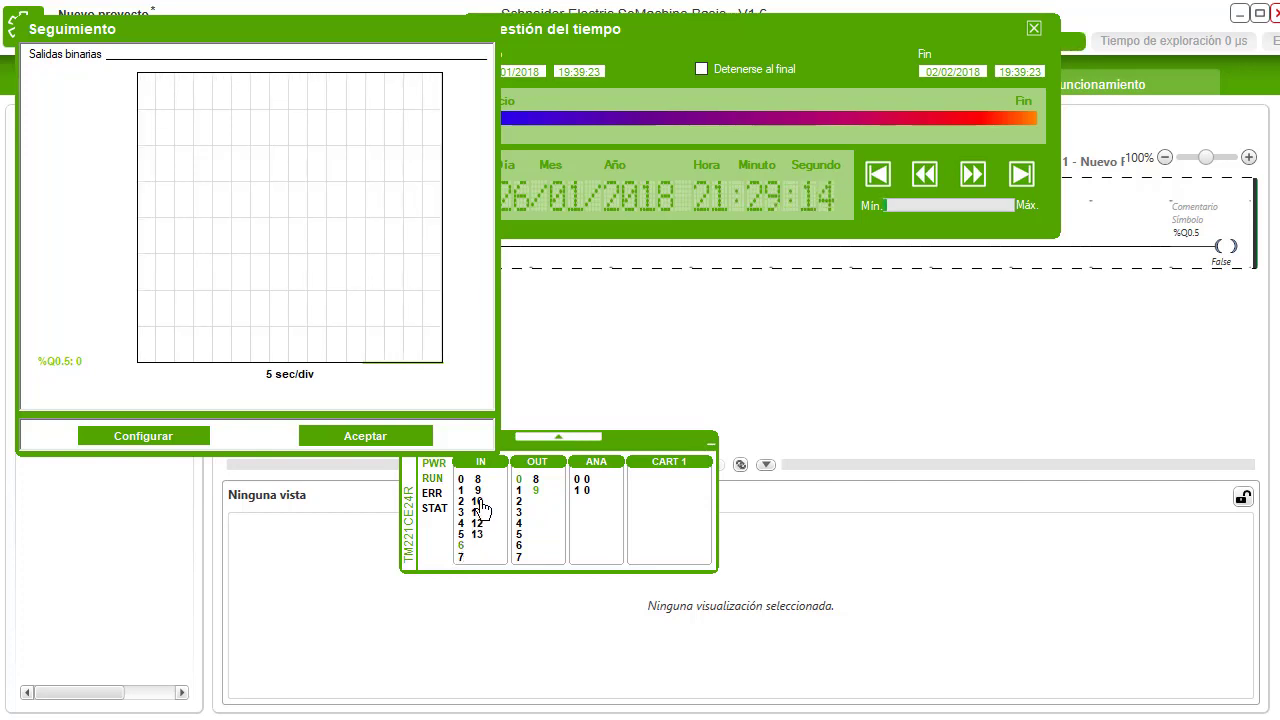
click(479, 502)
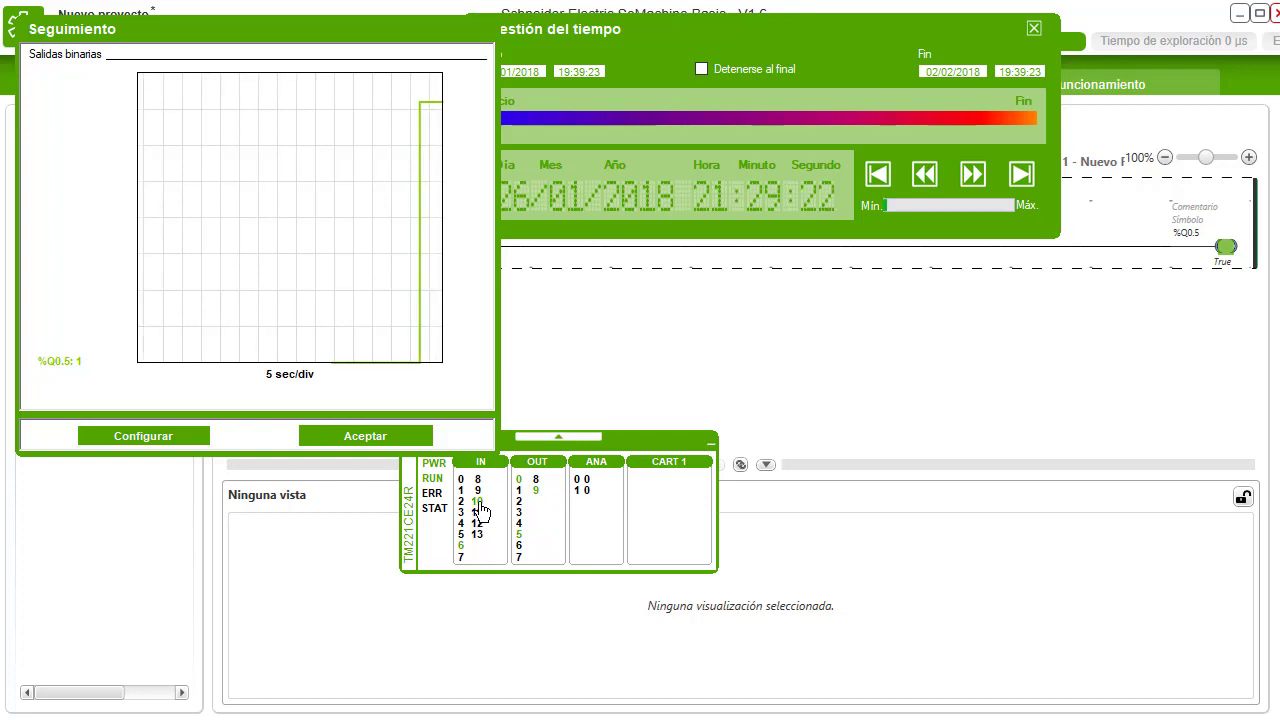
click(479, 504)
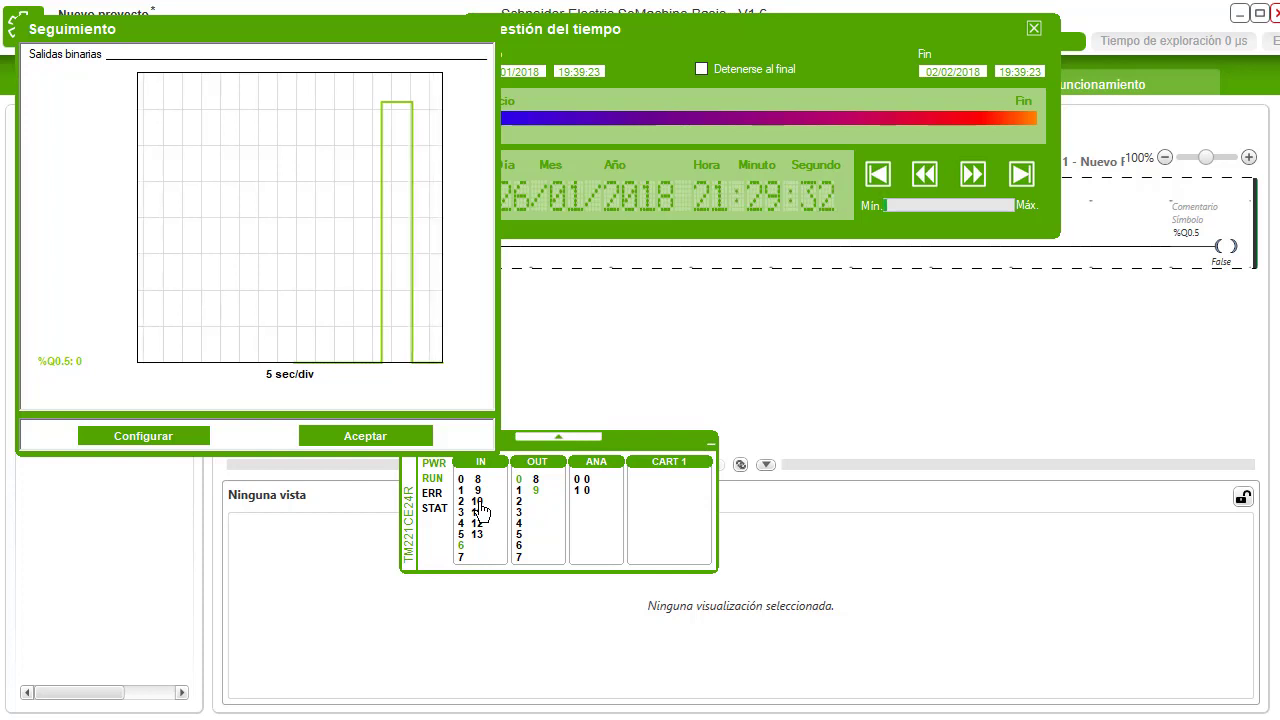
click(479, 503)
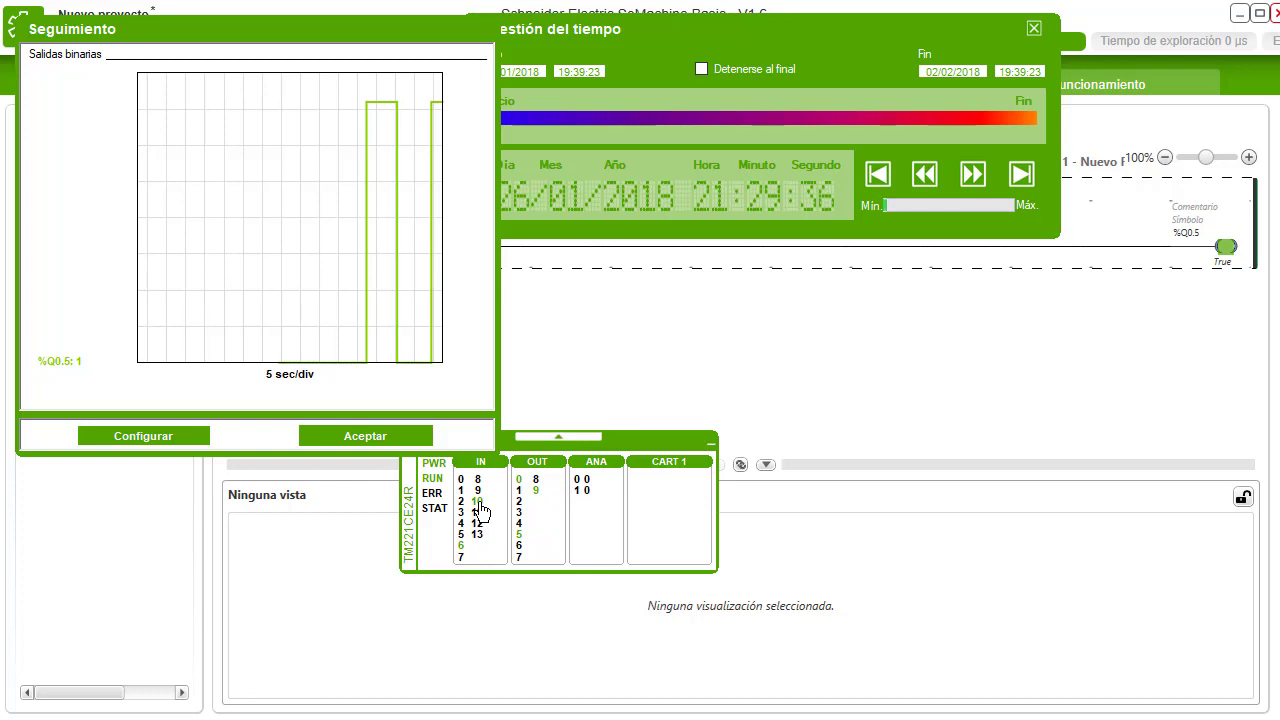
click(479, 504)
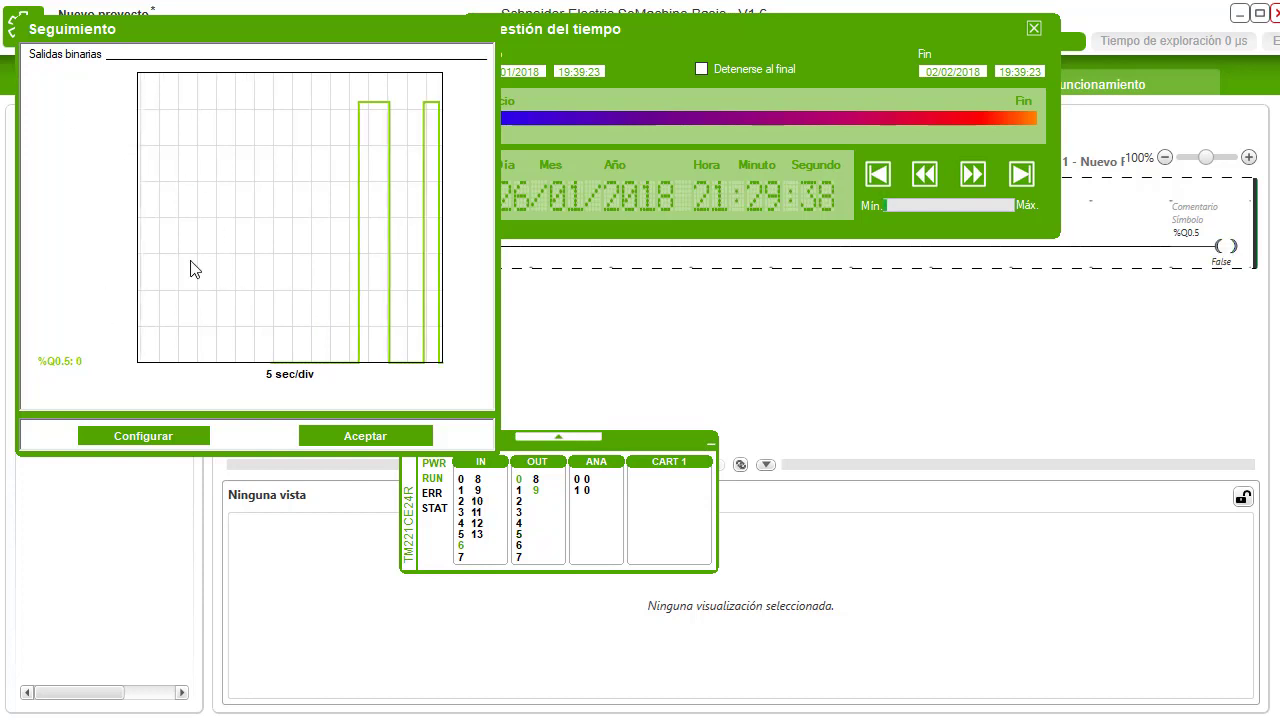
Step: Add output %Q0.9 to the trace, and close the trace and time management windows
click(125, 433)
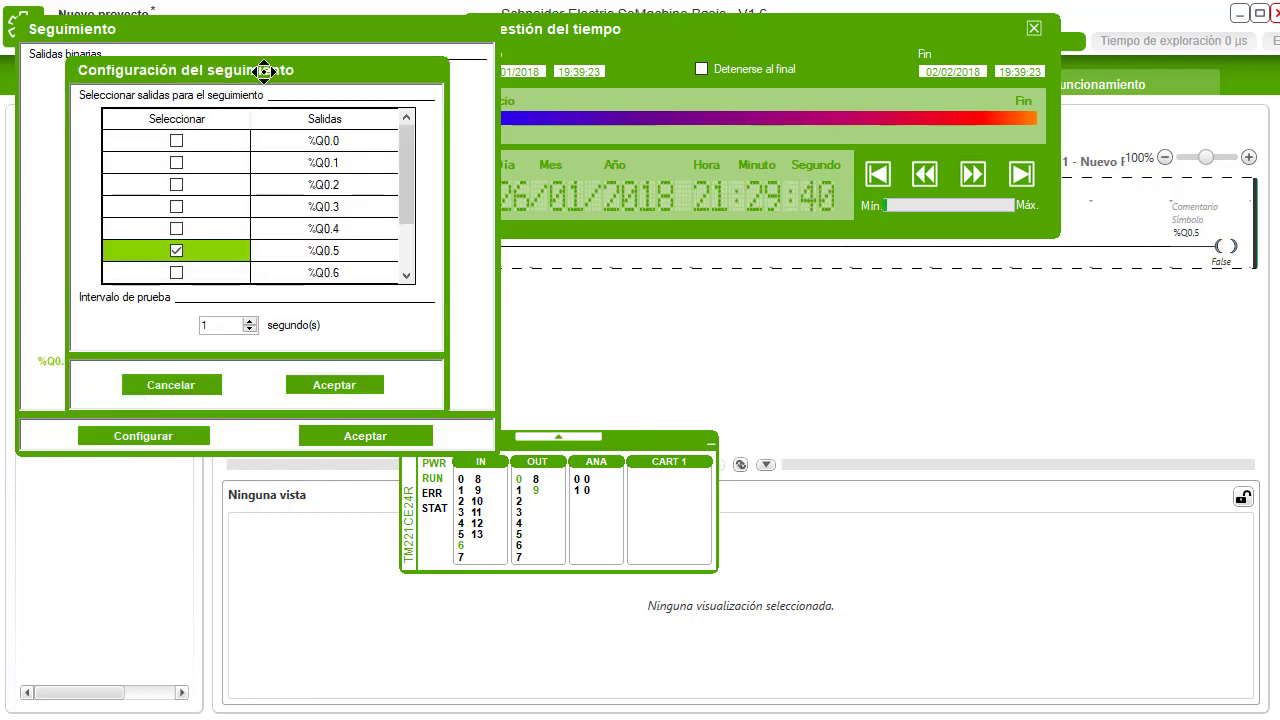
scroll(220, 275, down, 1)
click(175, 272)
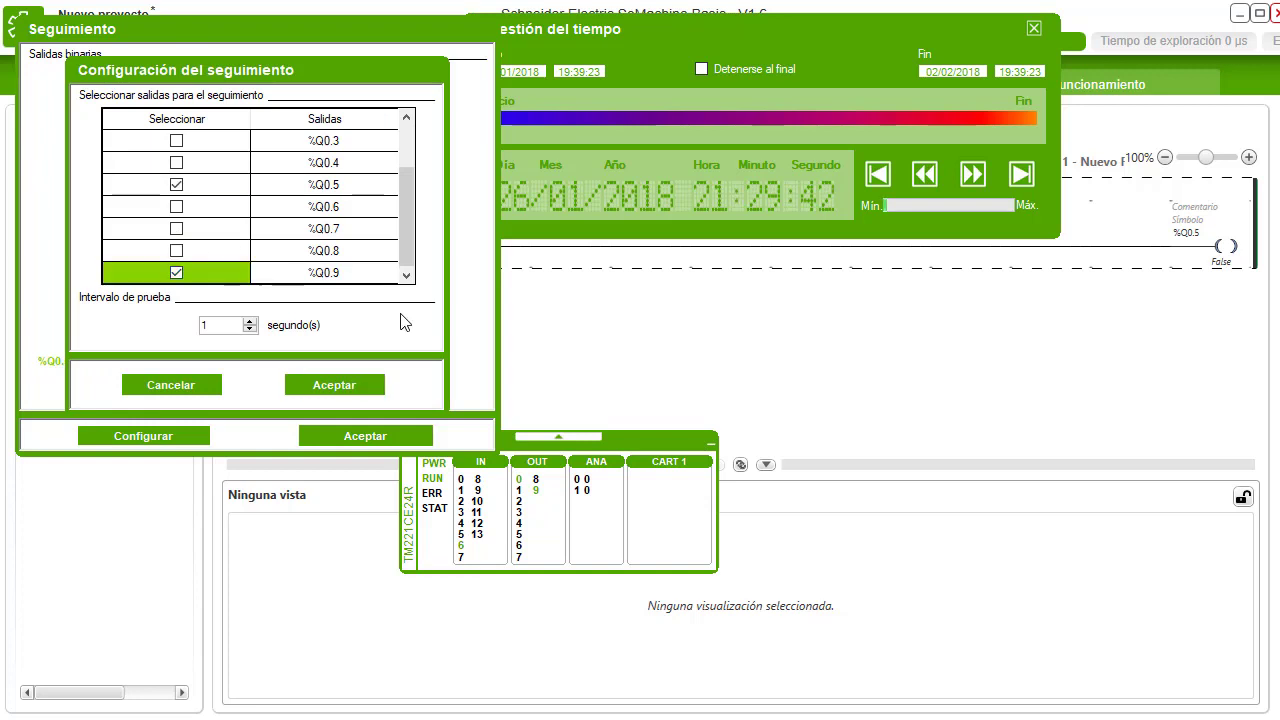
click(336, 391)
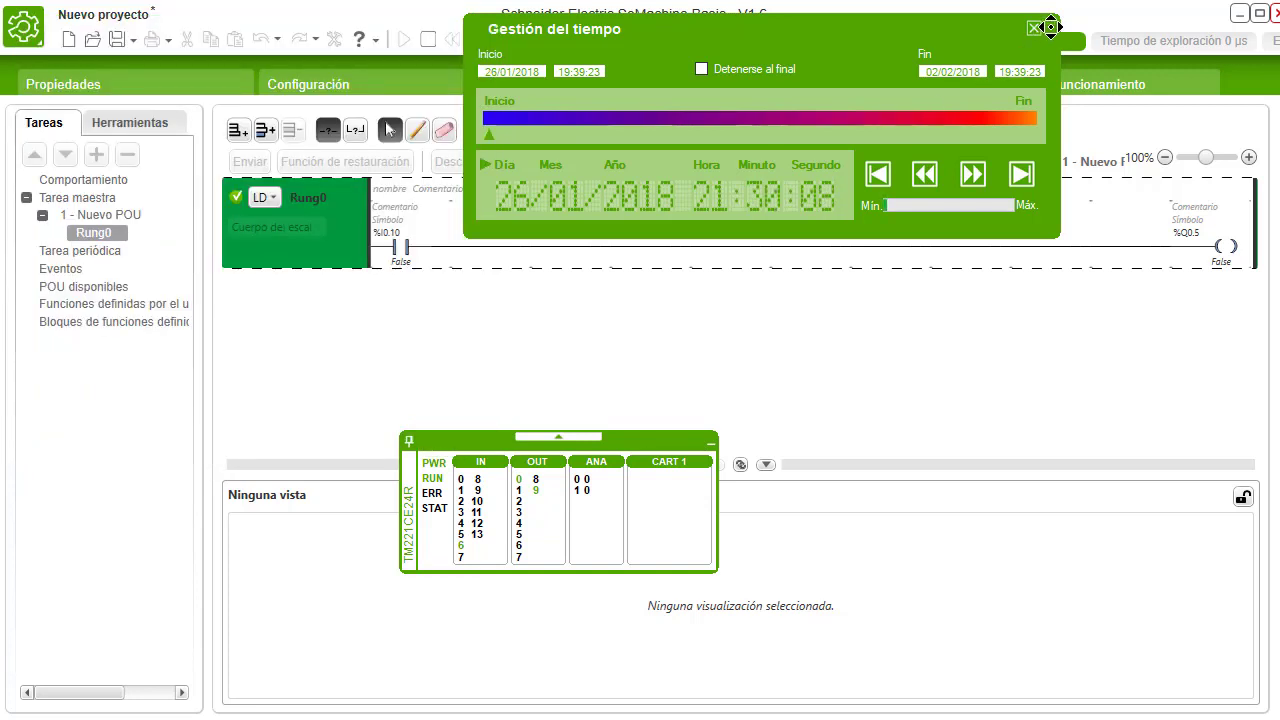
click(1034, 28)
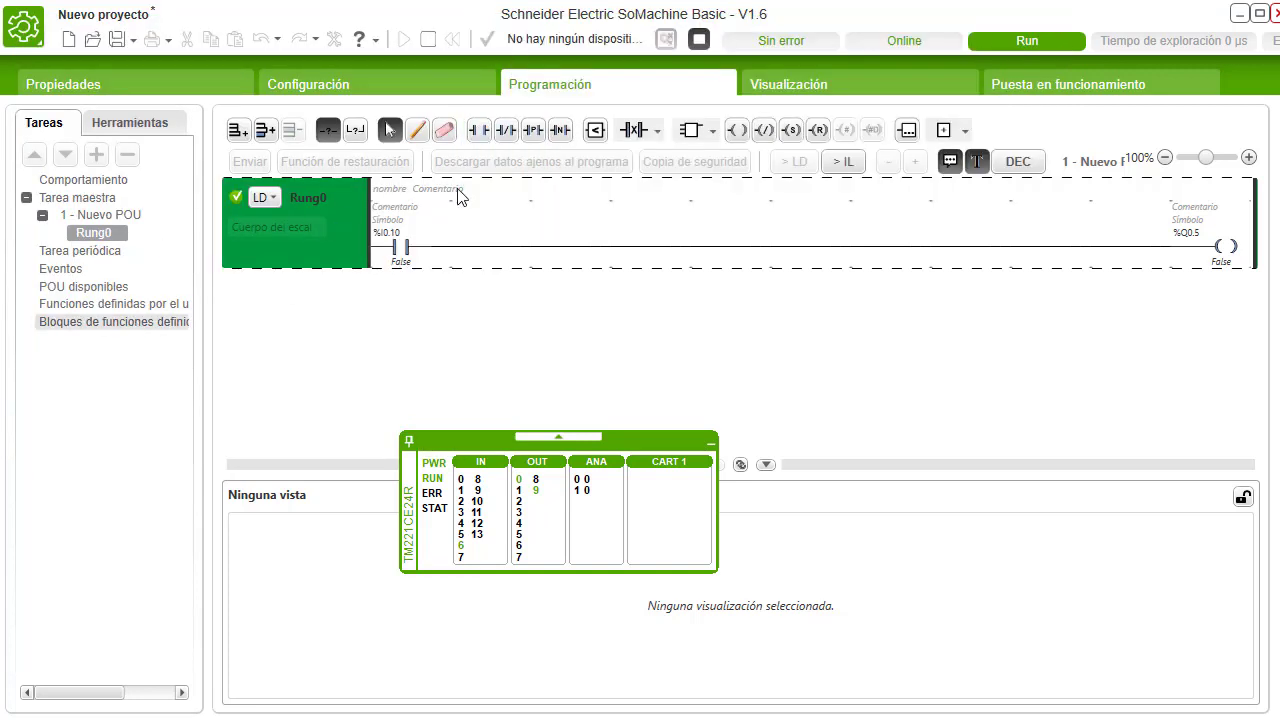
Step: Create a new animation table in the programming tools and move the simulator panel clear of its entry field
click(386, 90)
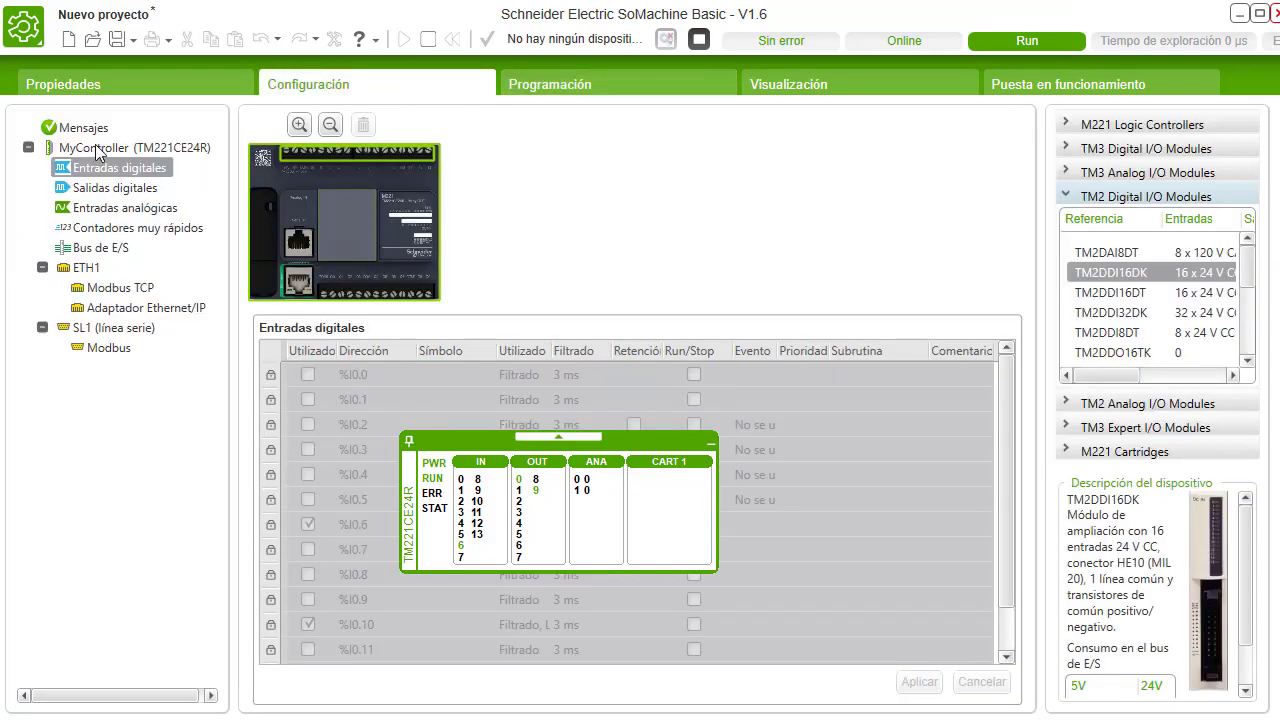
click(632, 82)
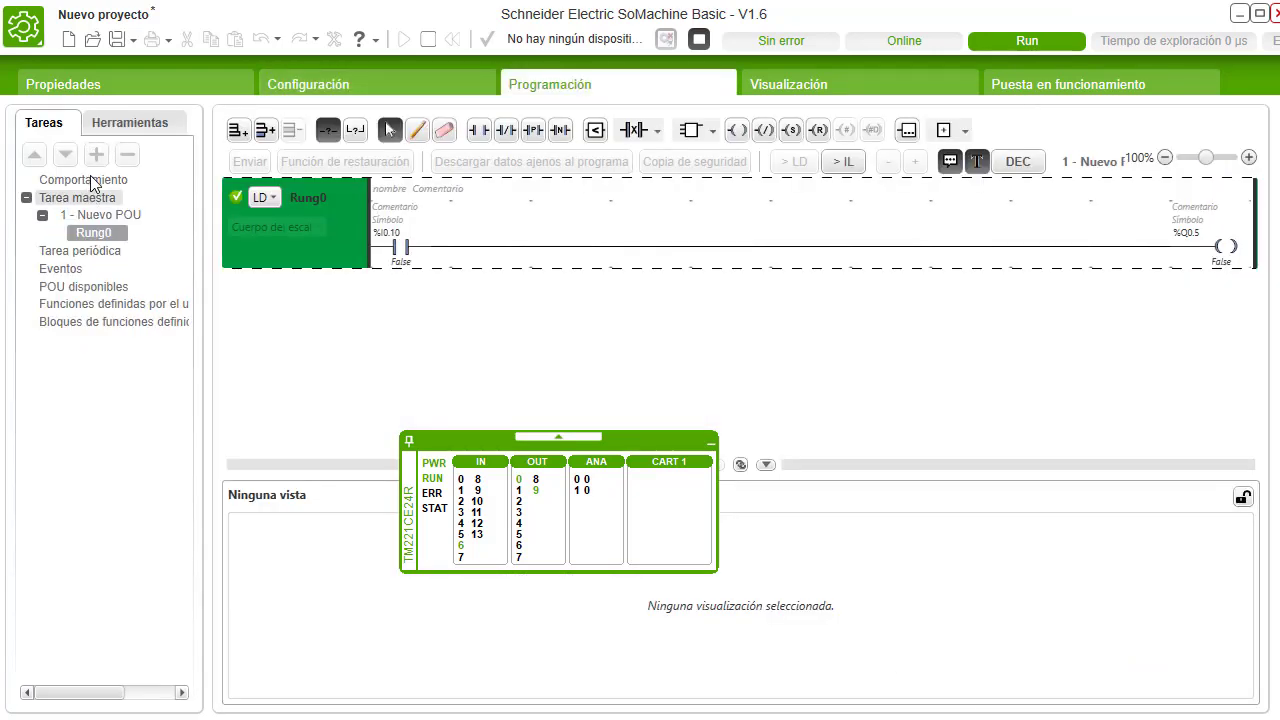
click(122, 128)
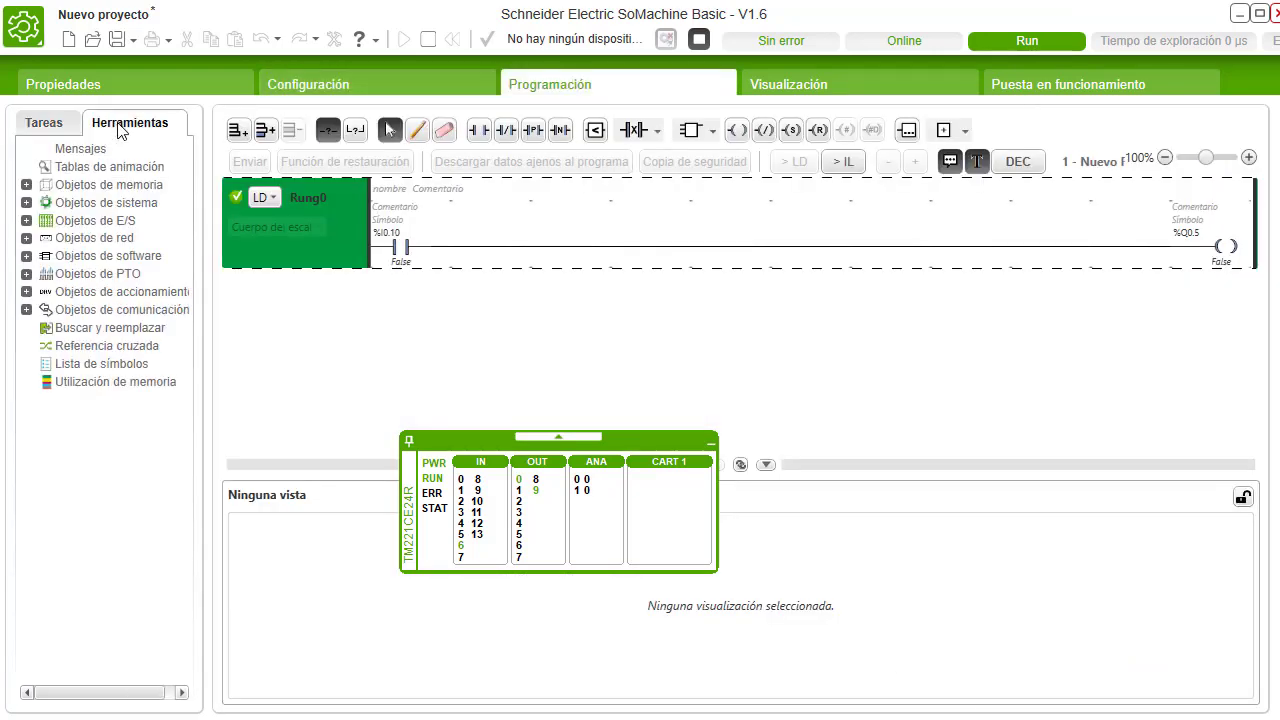
click(80, 168)
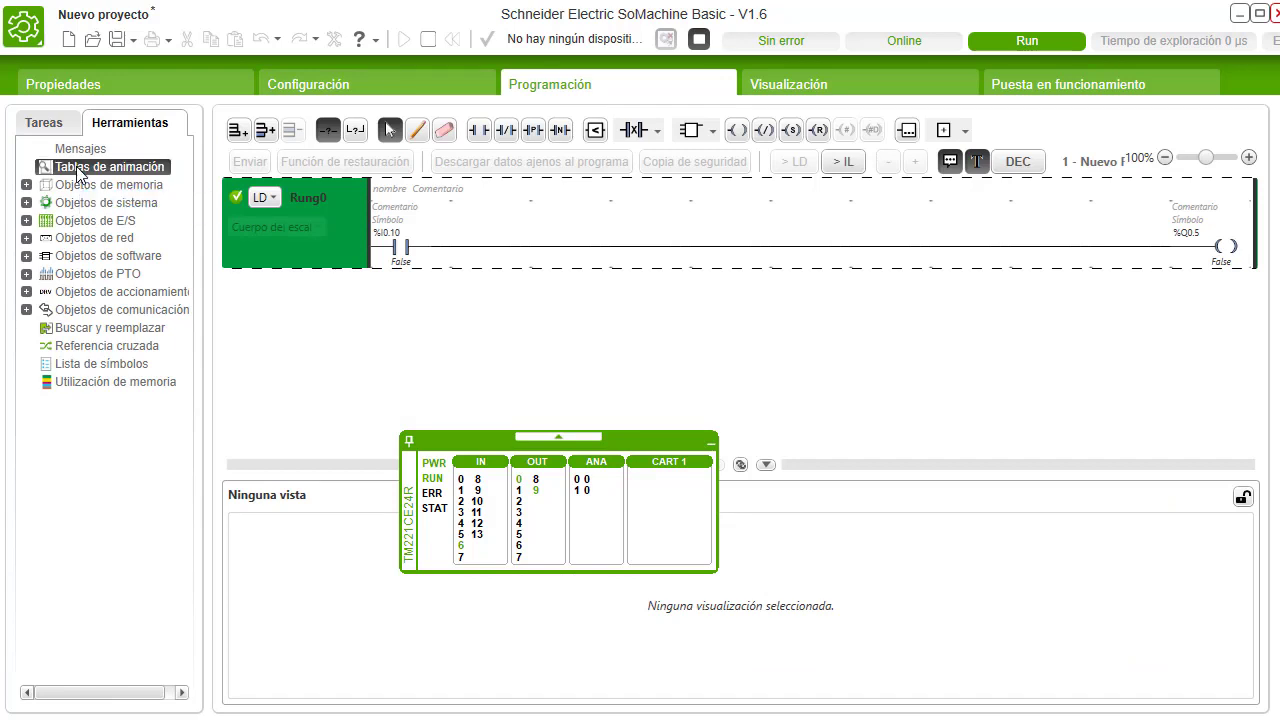
right_click(79, 172)
click(115, 178)
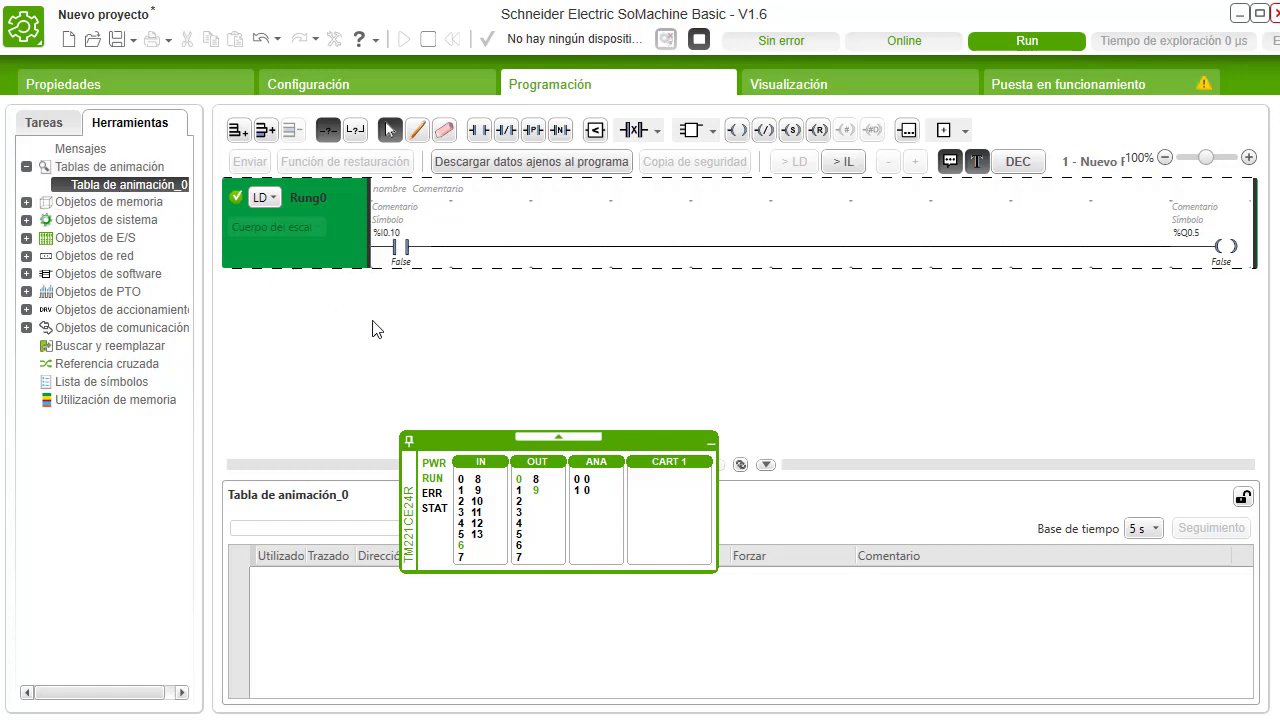
drag(650, 444, 950, 370)
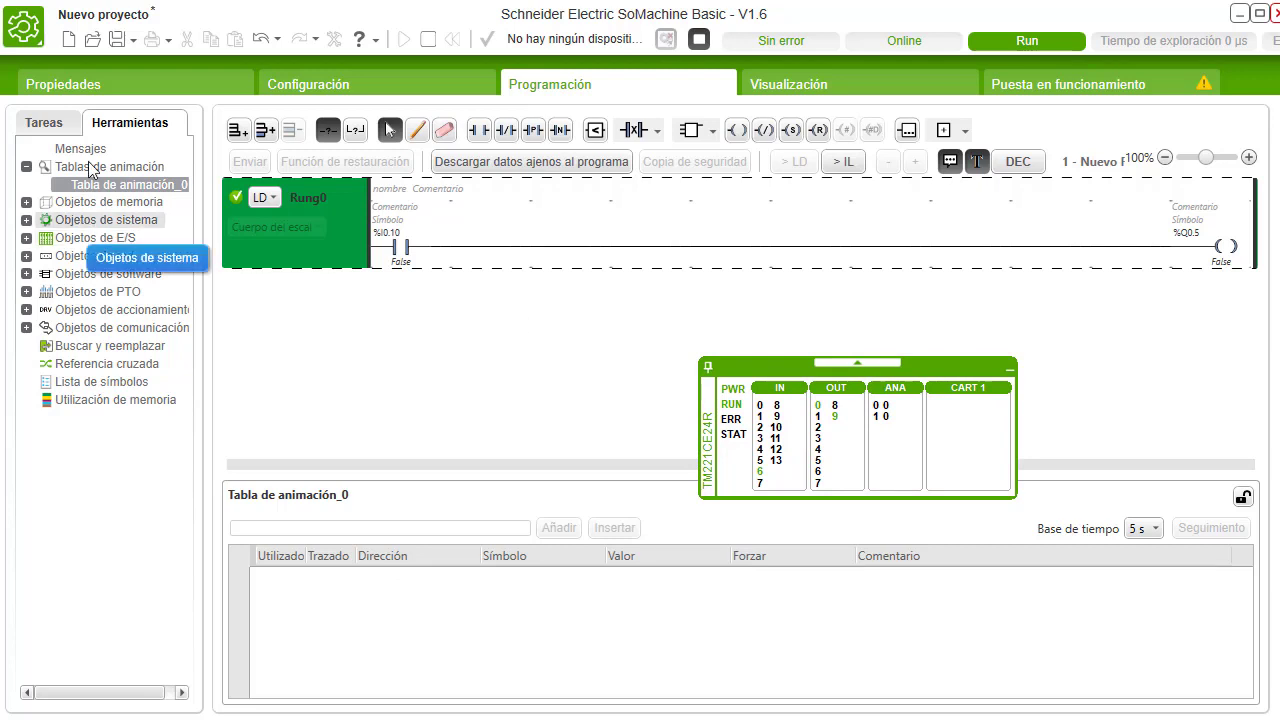
Step: Try to add the address I0.10 to the animation table
click(293, 529)
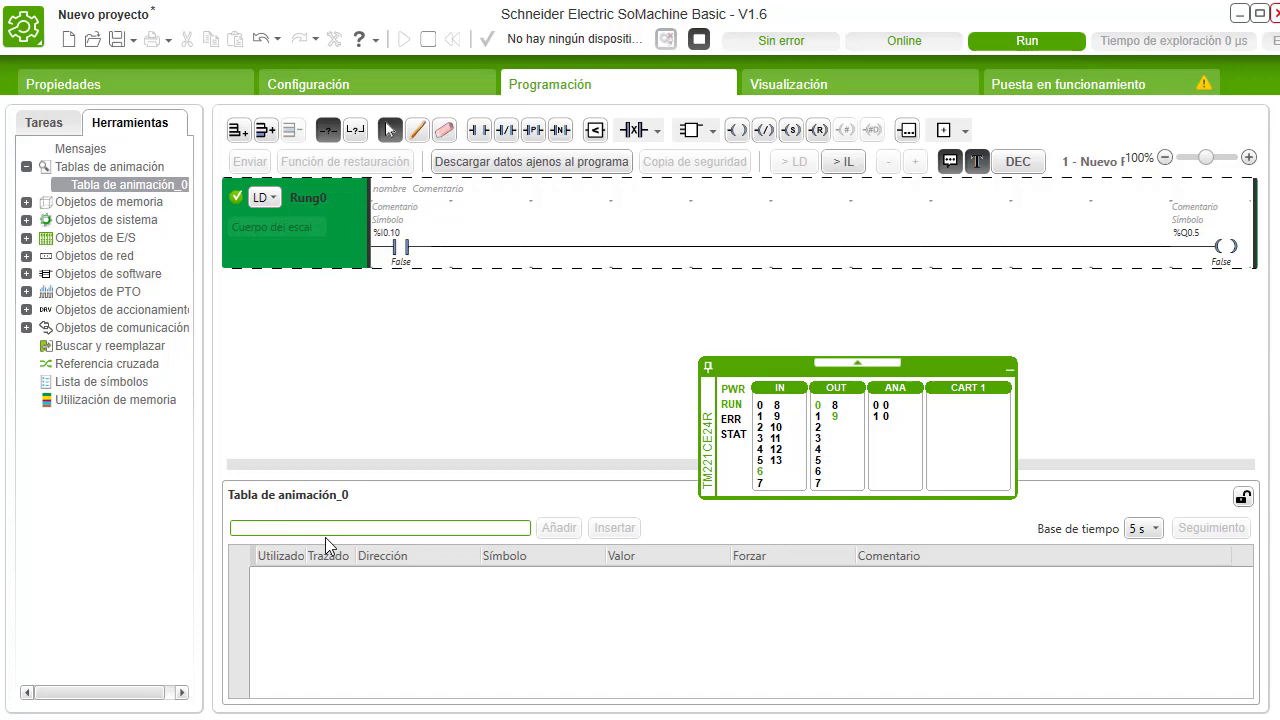
text(I0)
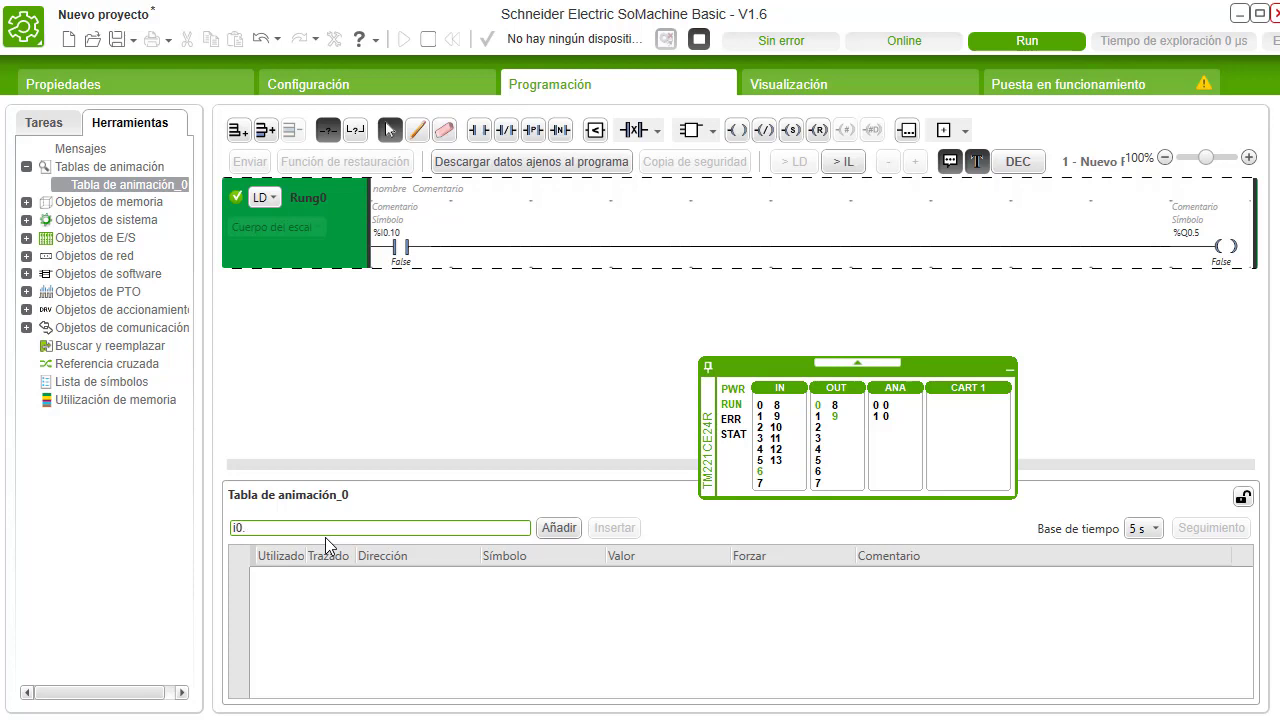
text(.10)
key(Return)
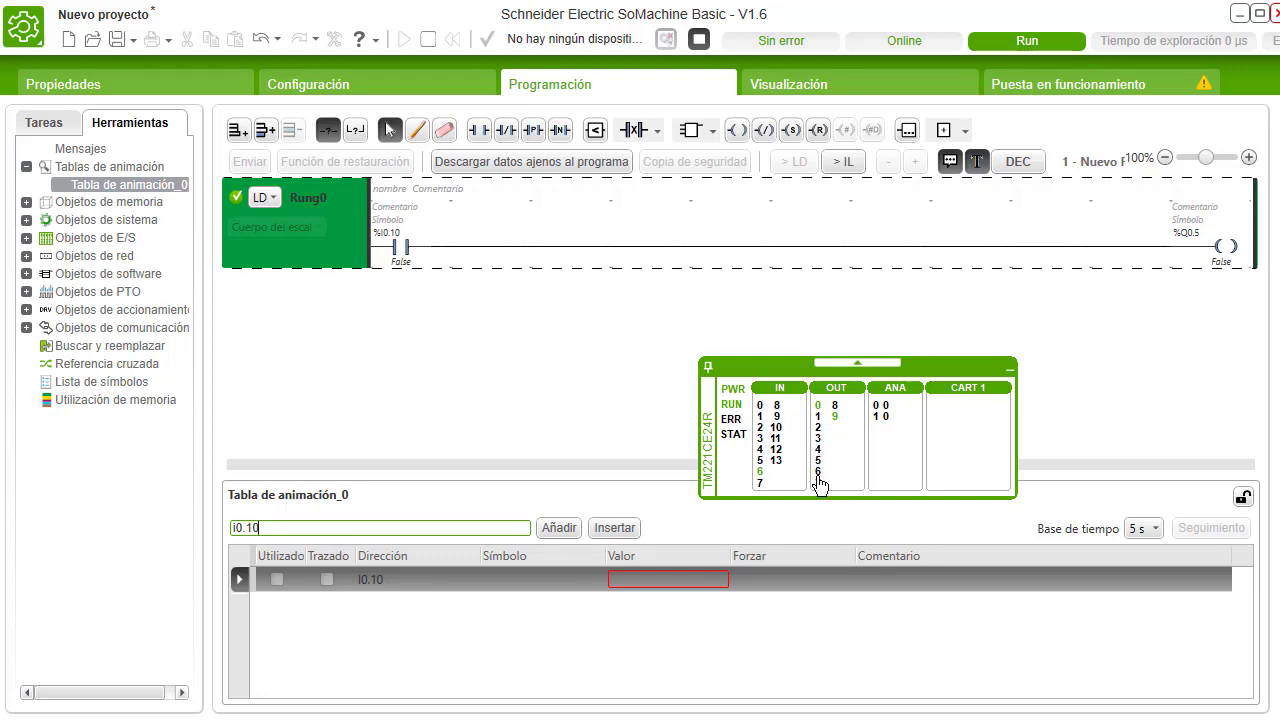
Step: Add %I0.10 to the animation table and remove the invalid I0.10 row
click(779, 430)
click(779, 430)
text(%)
key(Return)
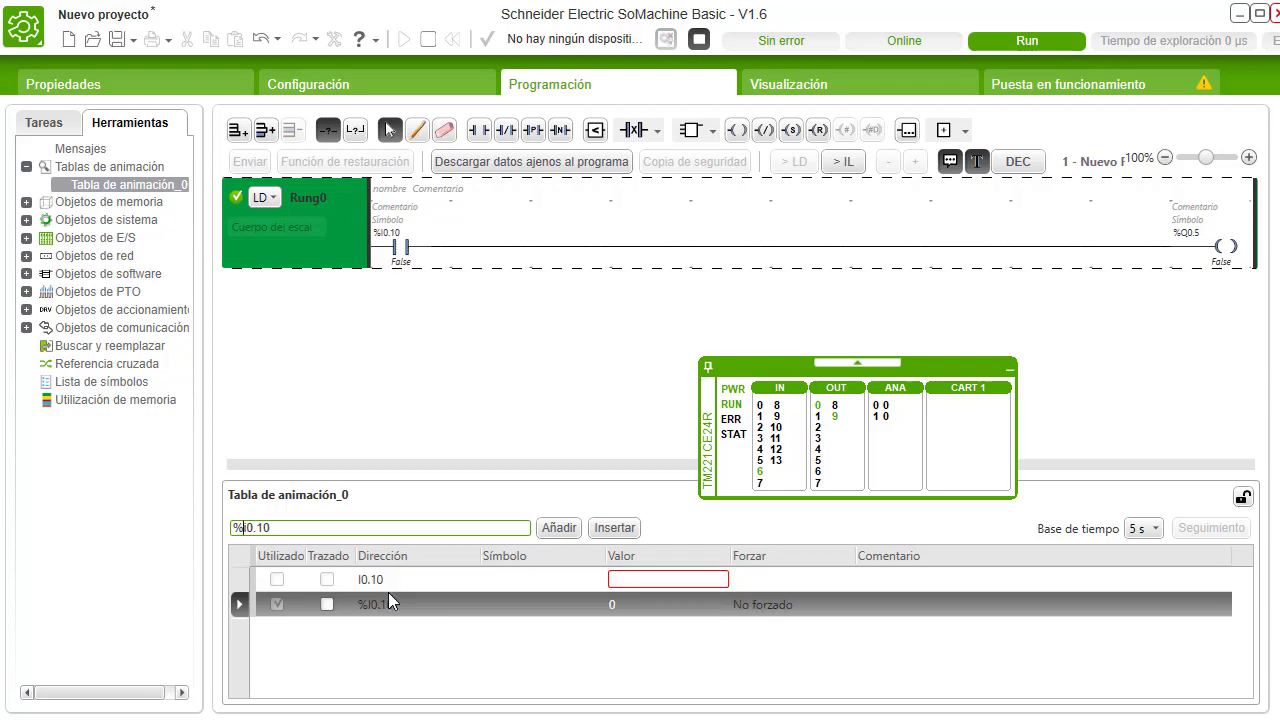
click(428, 579)
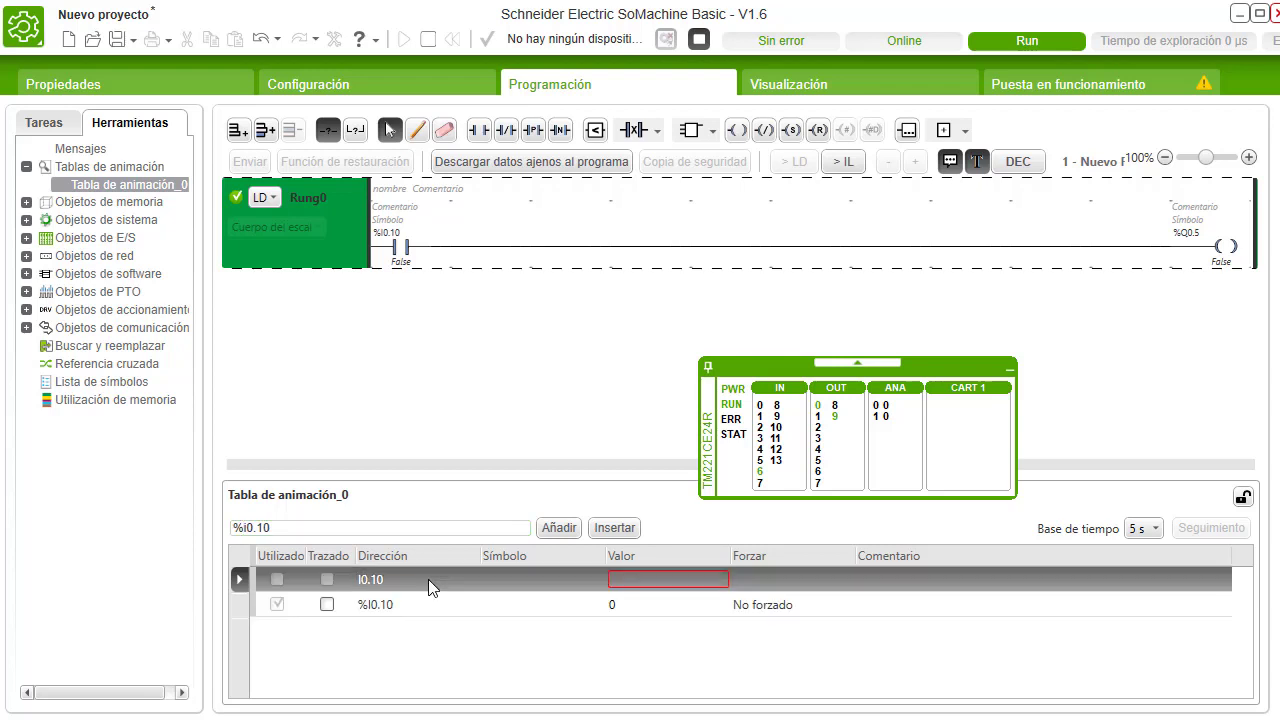
right_click(428, 579)
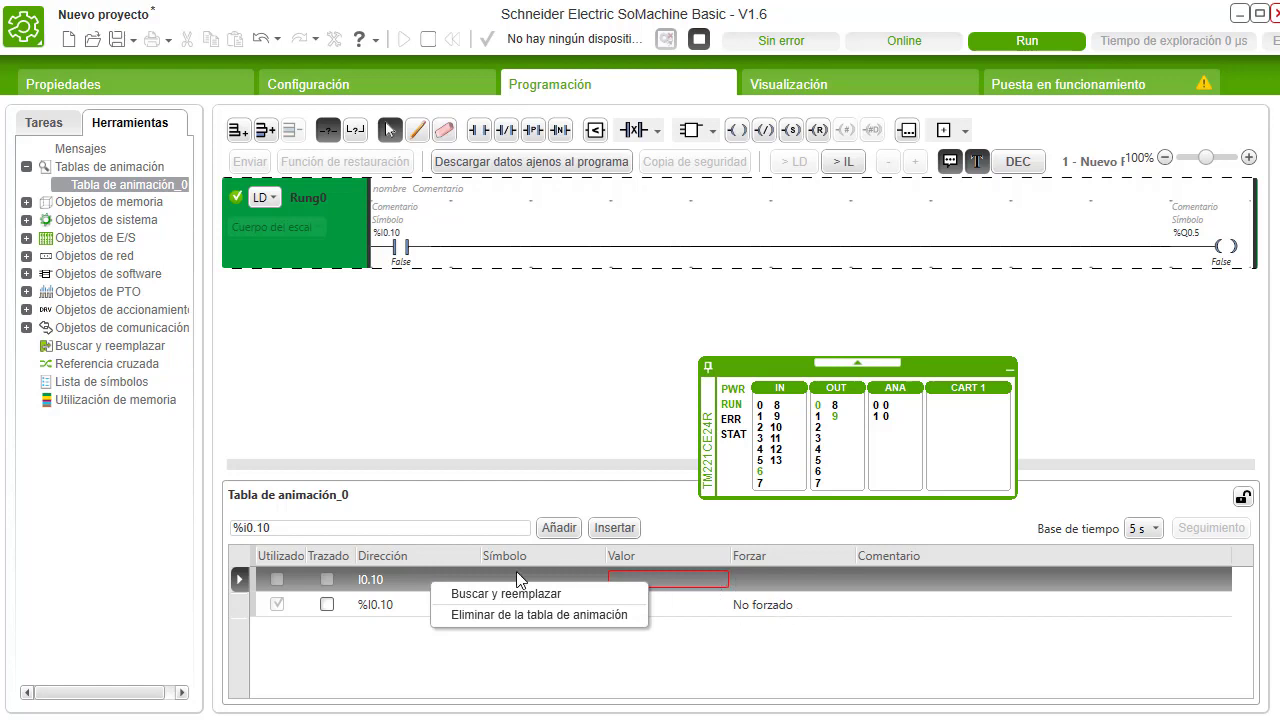
click(510, 614)
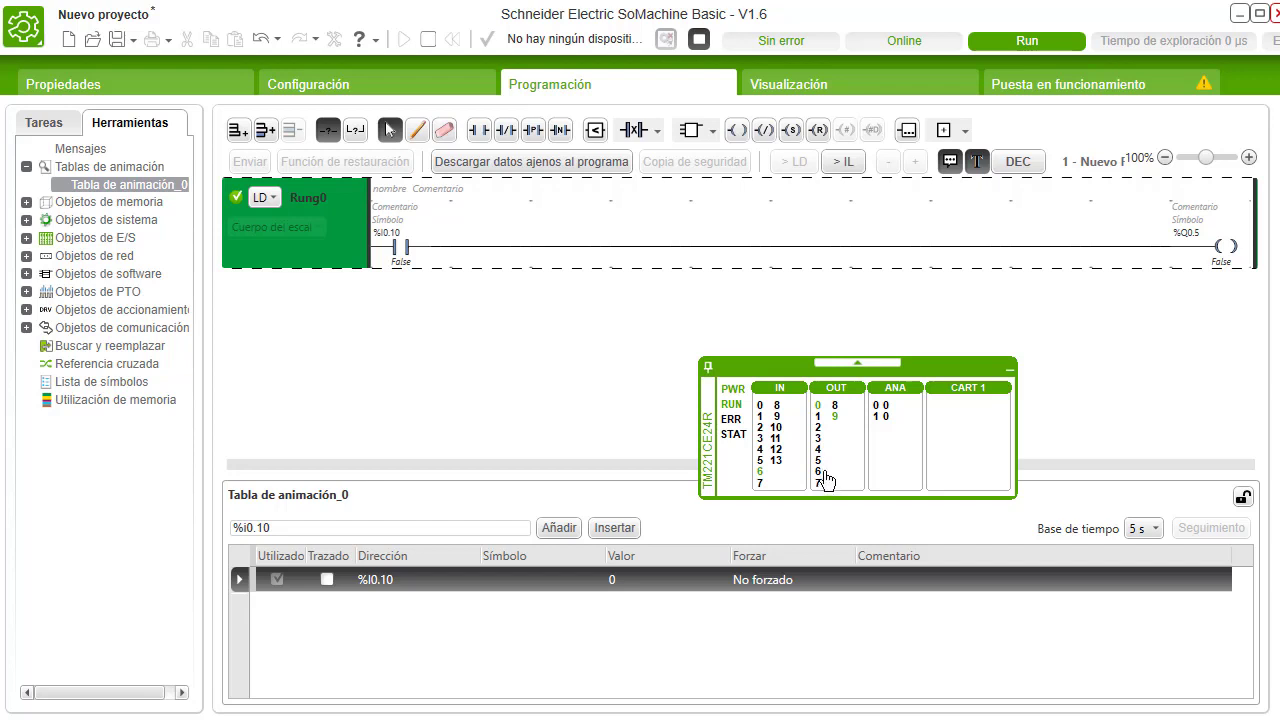
Step: Toggle simulated input 10 on and off twice to check the %I0.10 value in the animation table
click(778, 430)
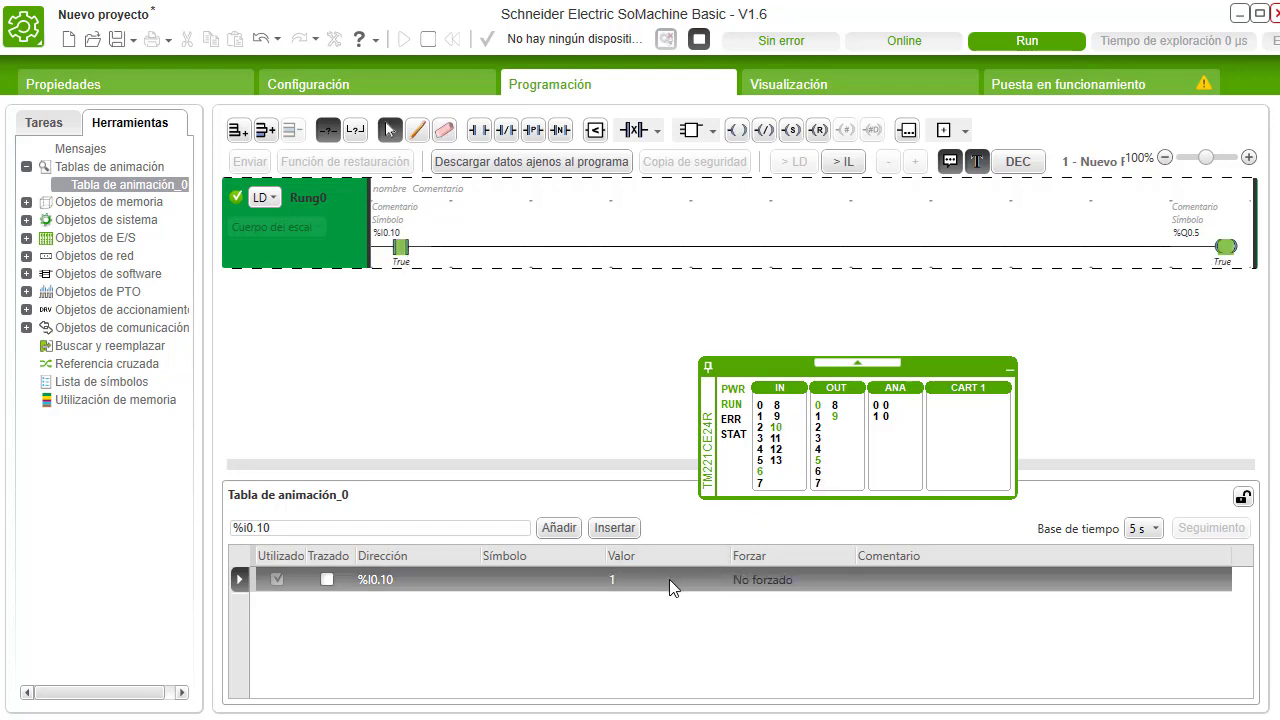
click(778, 430)
click(778, 430)
click(778, 432)
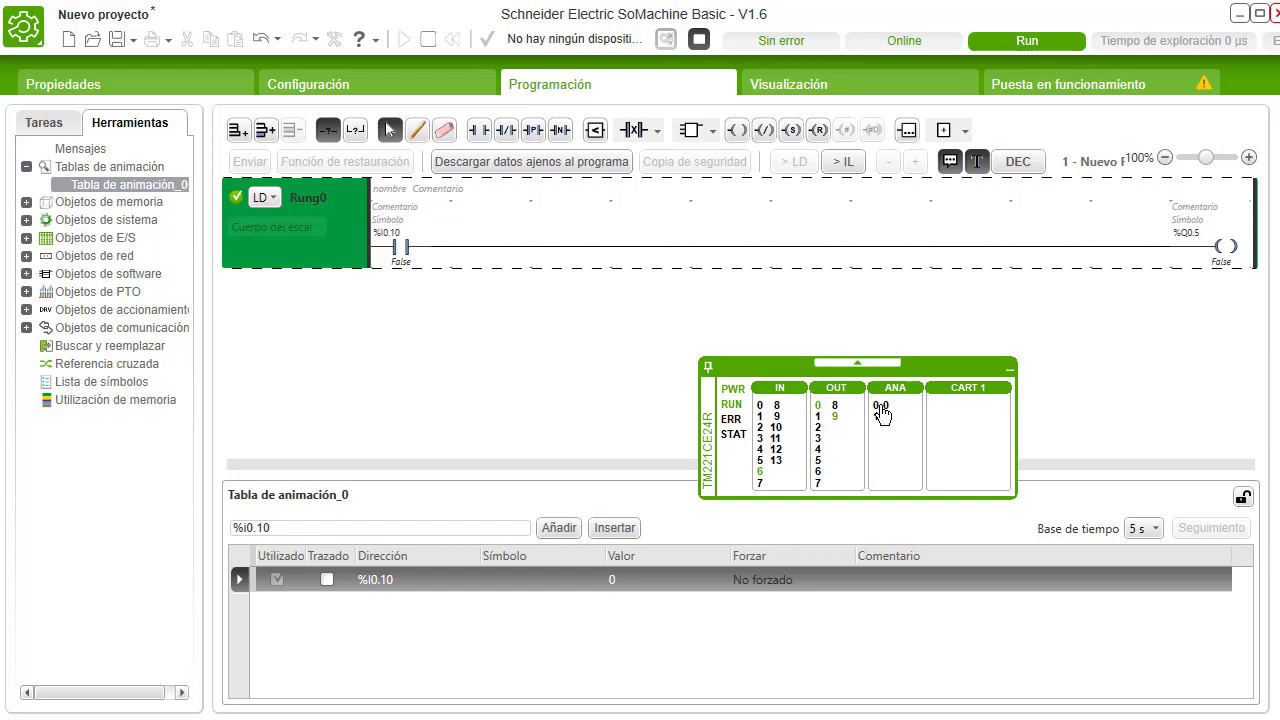
Step: Open the simulator's analog inputs and set %IW0.0 to 500
click(881, 408)
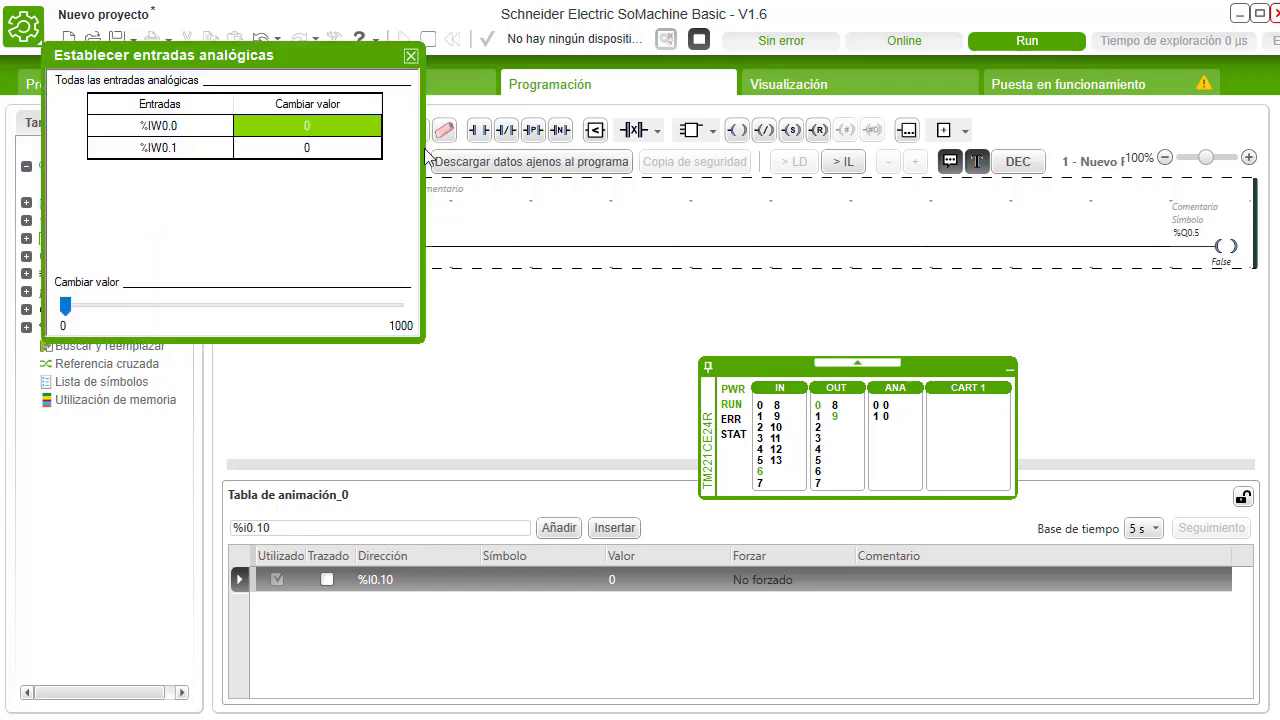
drag(66, 306, 164, 310)
click(315, 120)
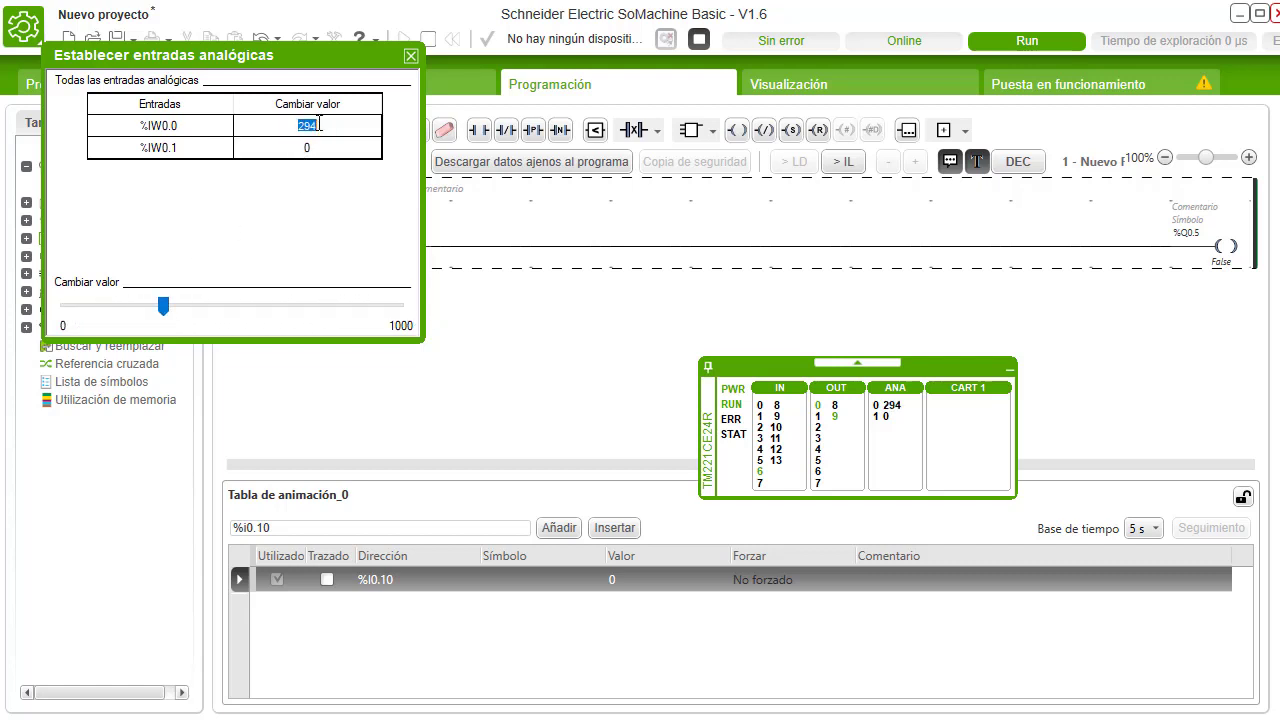
text(500)
key(Return)
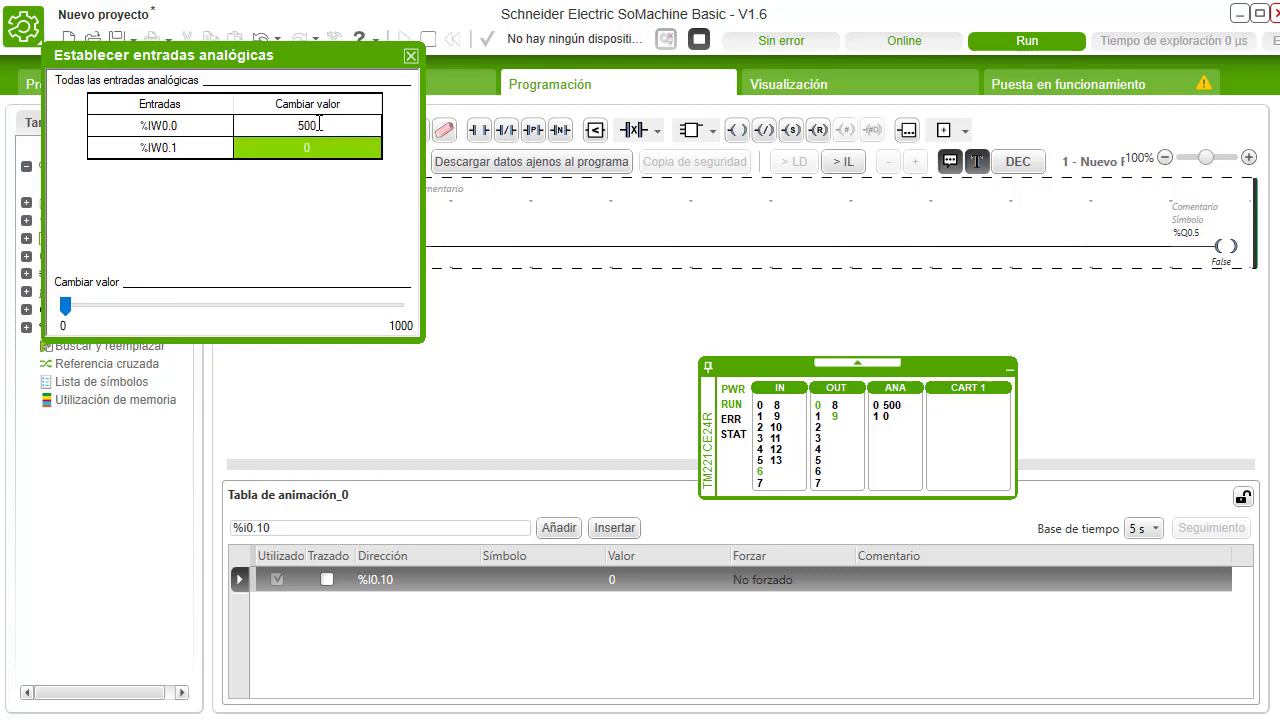
Step: Reopen the analog inputs and set %IW0.0 to about 616 and %IW0.1 to about 132
click(895, 412)
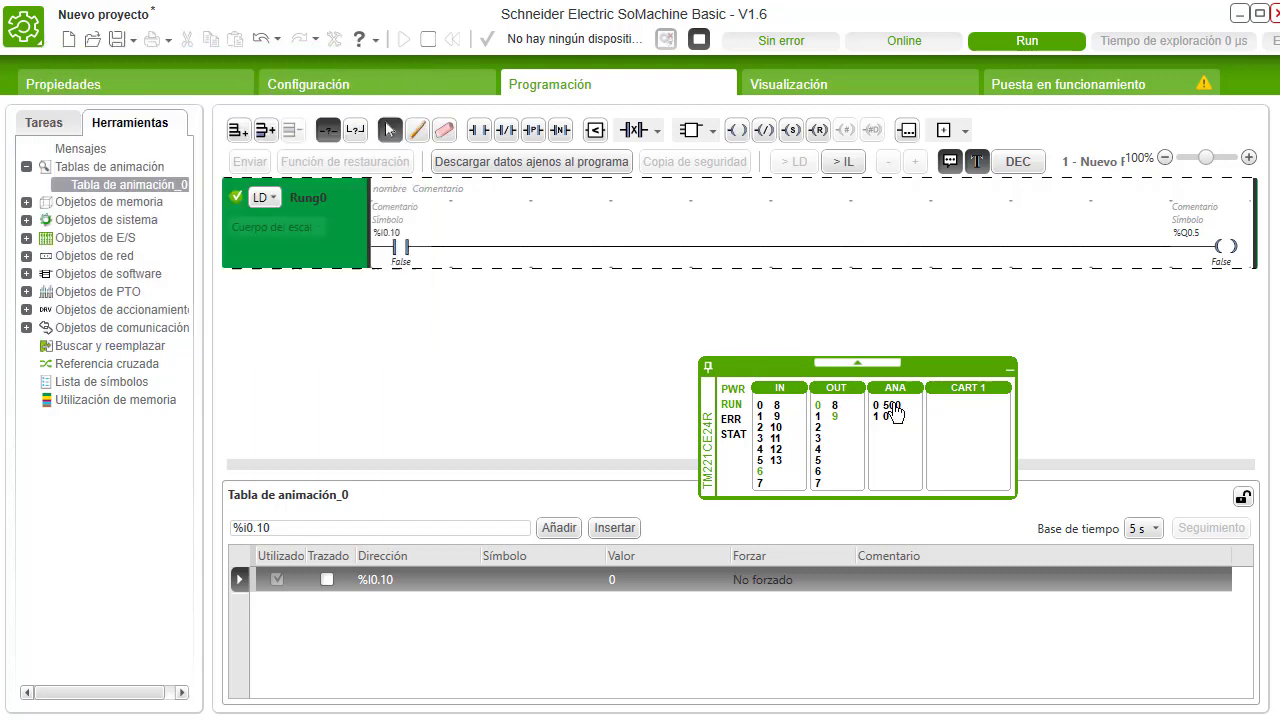
click(895, 412)
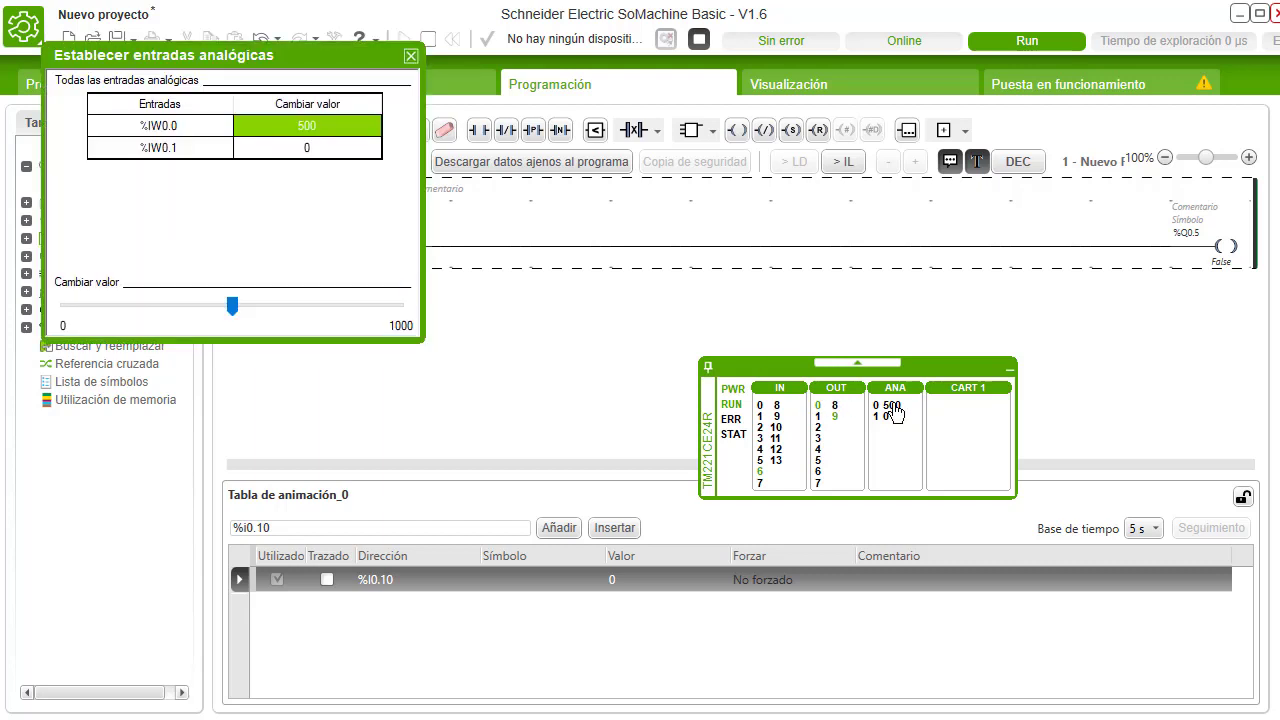
drag(233, 309, 272, 306)
click(880, 425)
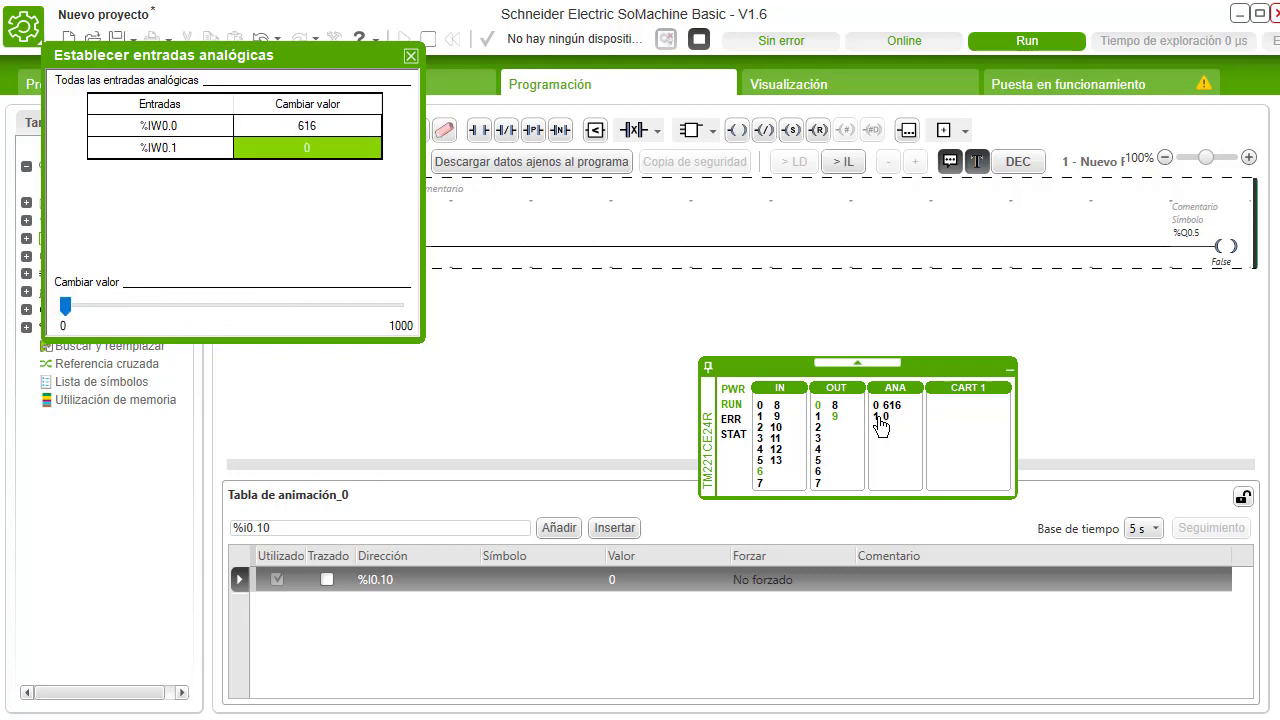
drag(65, 307, 289, 306)
drag(280, 307, 108, 306)
click(291, 149)
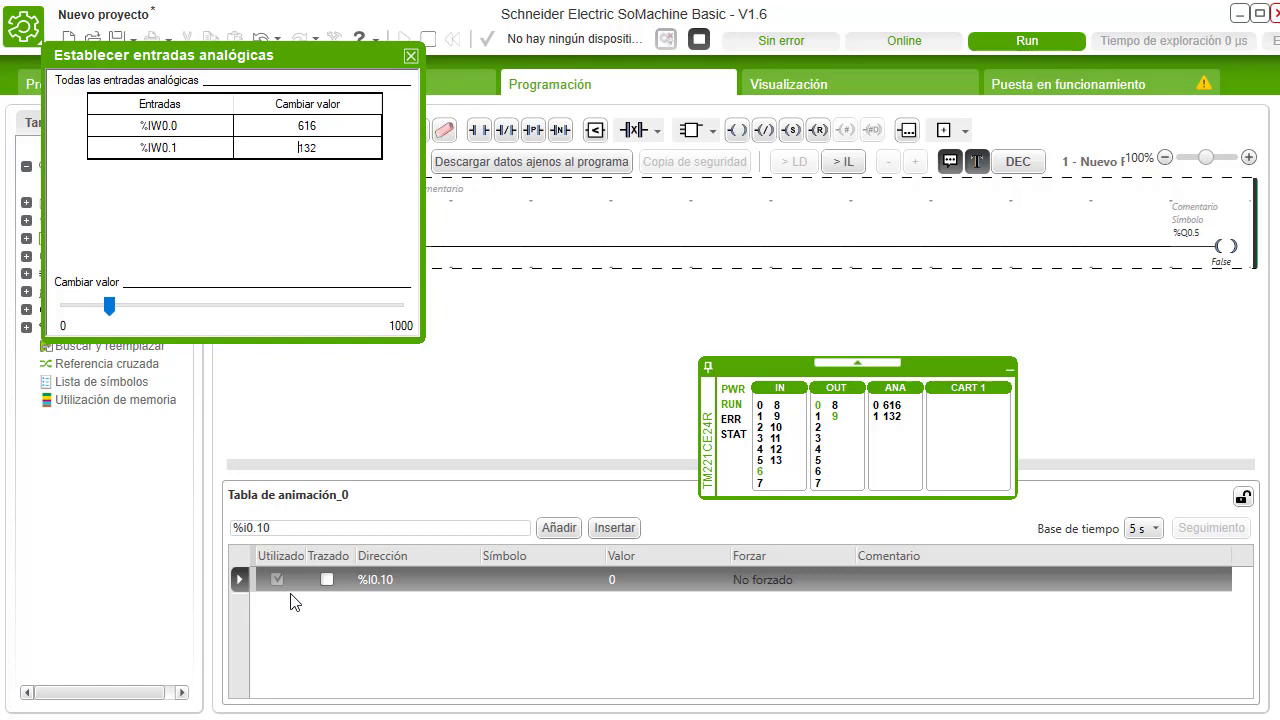
Step: Add %IW0.0 to the animation table
double_click(249, 530)
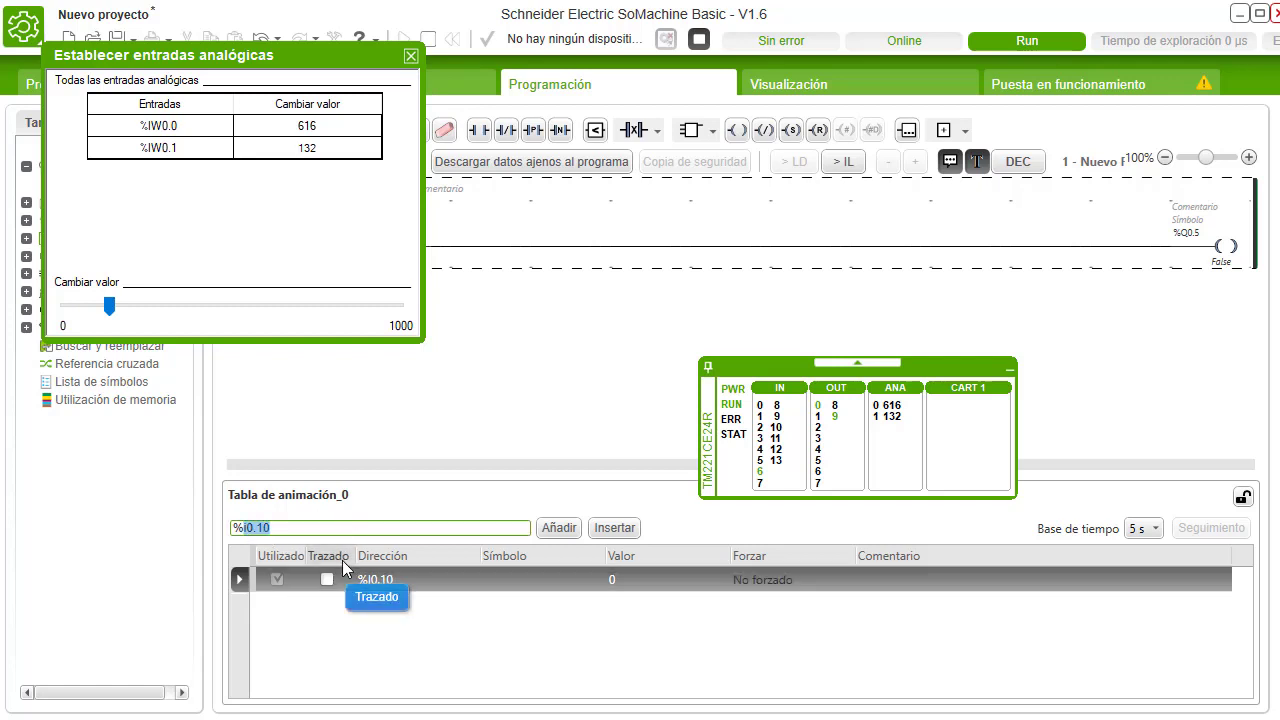
text(iw0.0)
key(Return)
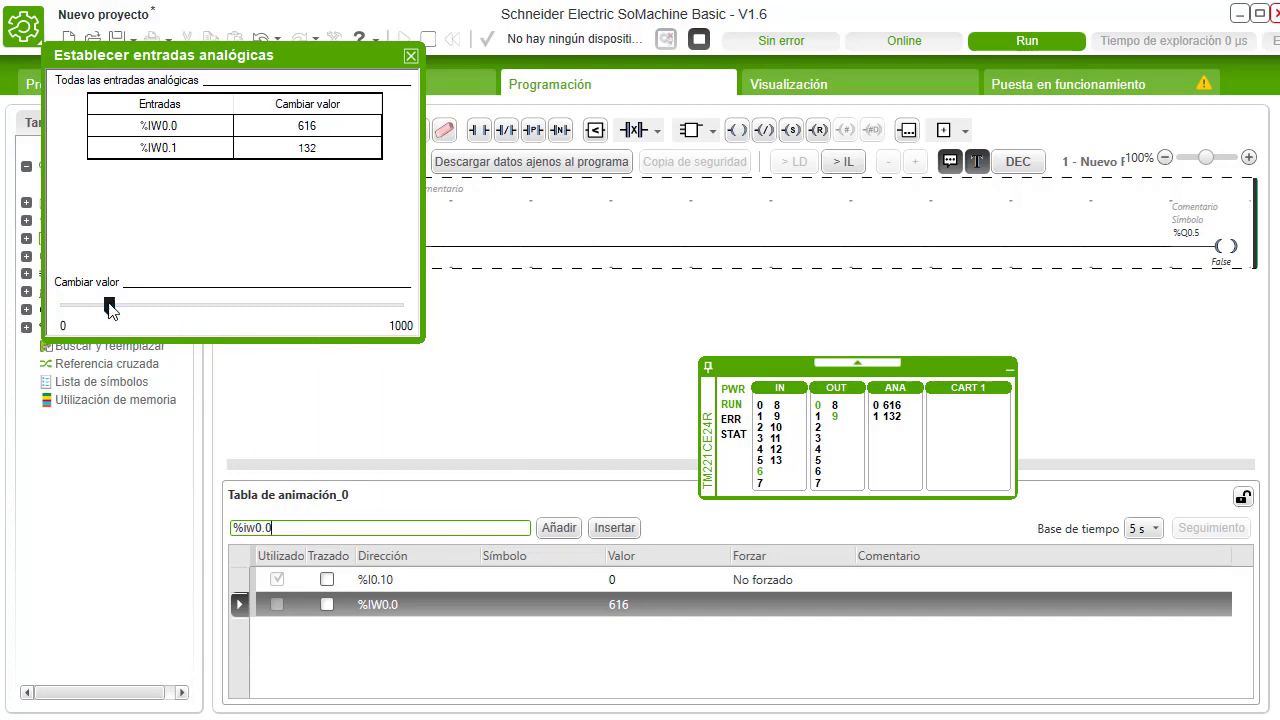
Step: Change analog input %IW0.0 to about 276 and close the analog inputs window
click(288, 127)
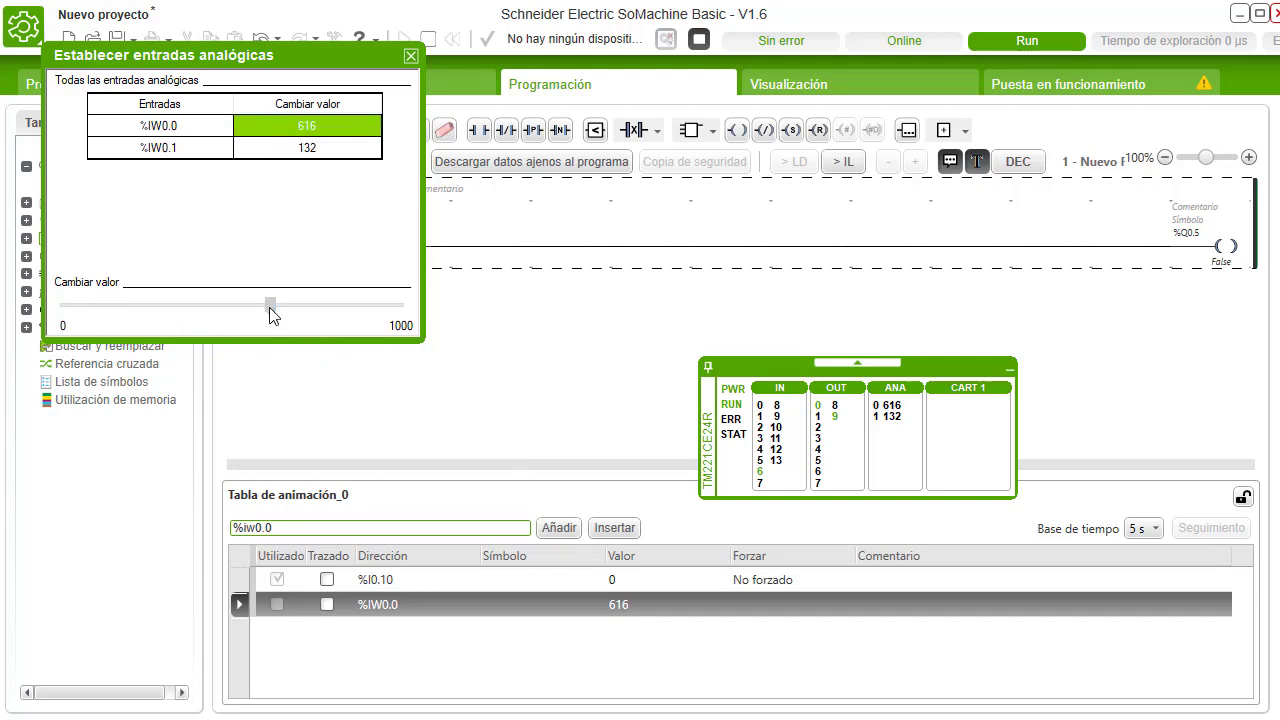
drag(270, 315, 157, 307)
click(411, 56)
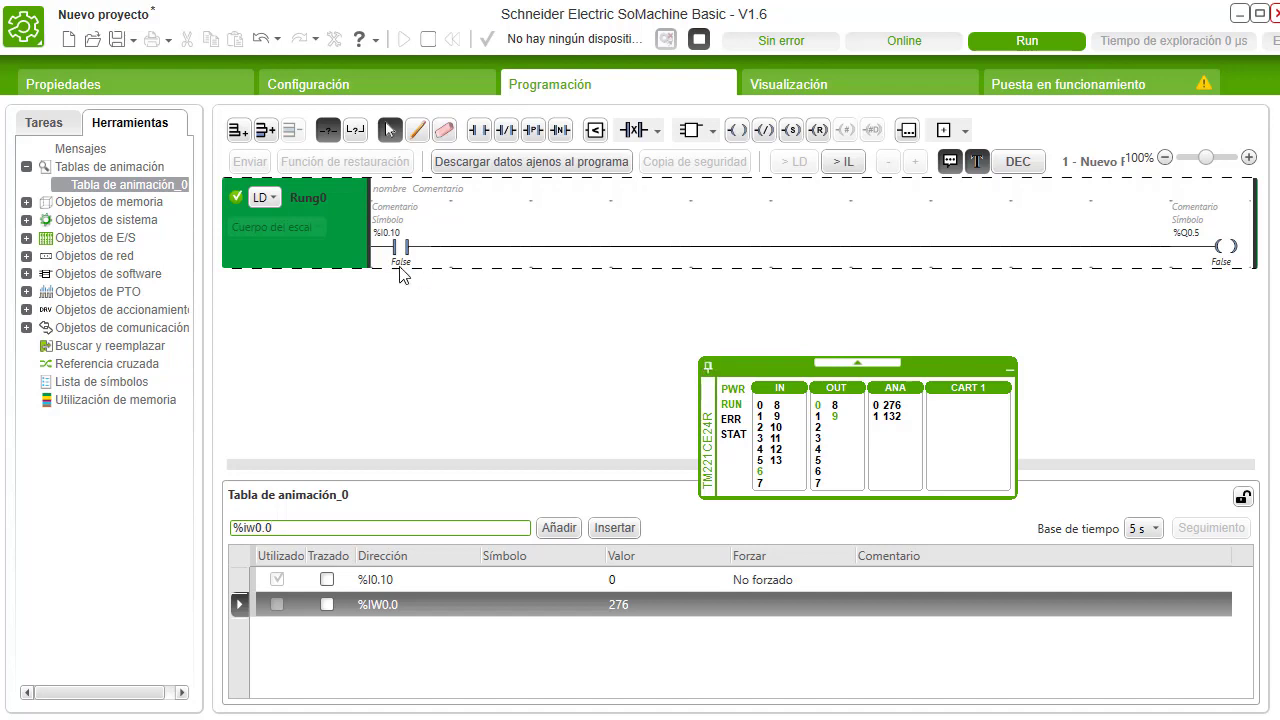
Step: On contact %I0.10 in Rung0, force to 1 and release twice, force to 1 again, and finally force to 0
mouse_move(401, 282)
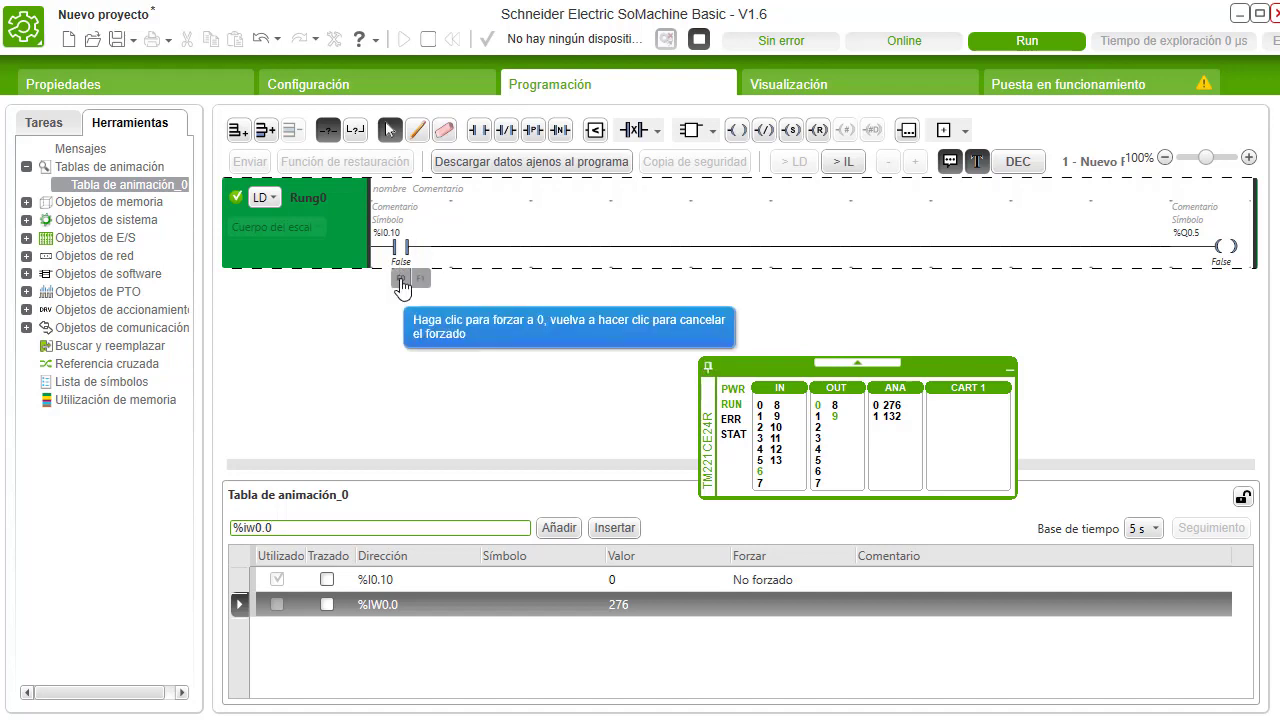
click(422, 279)
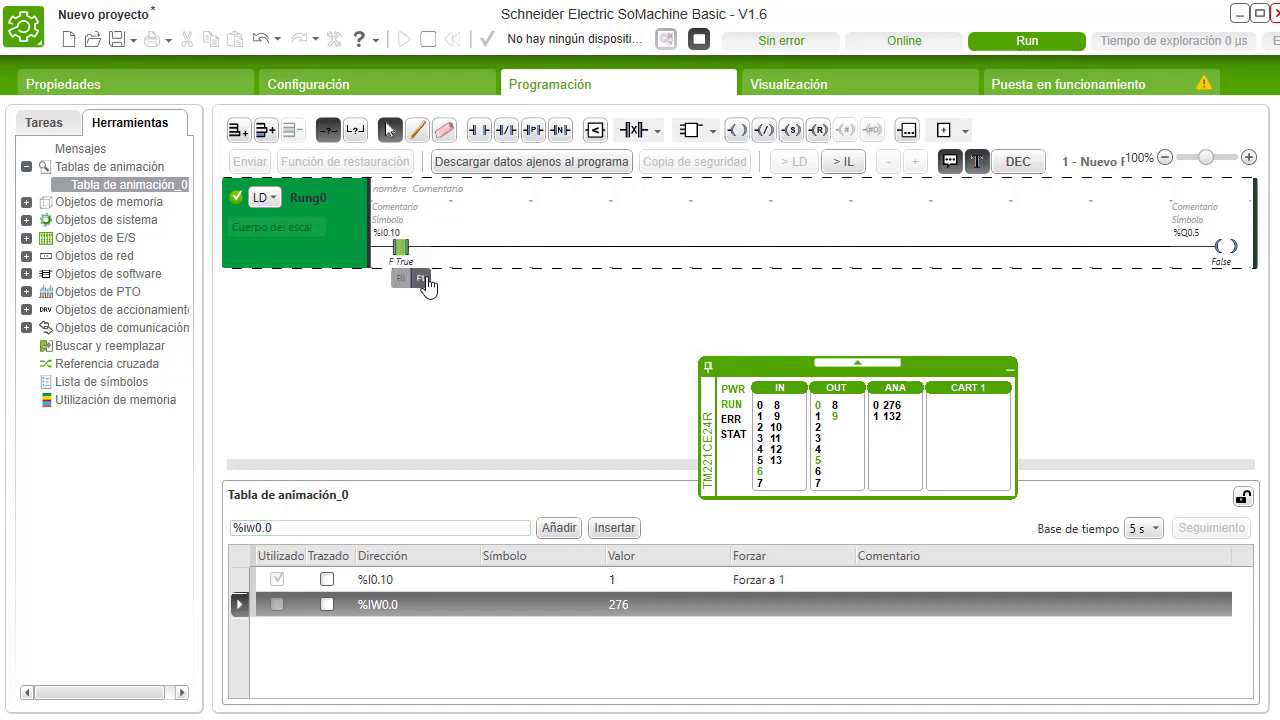
click(422, 279)
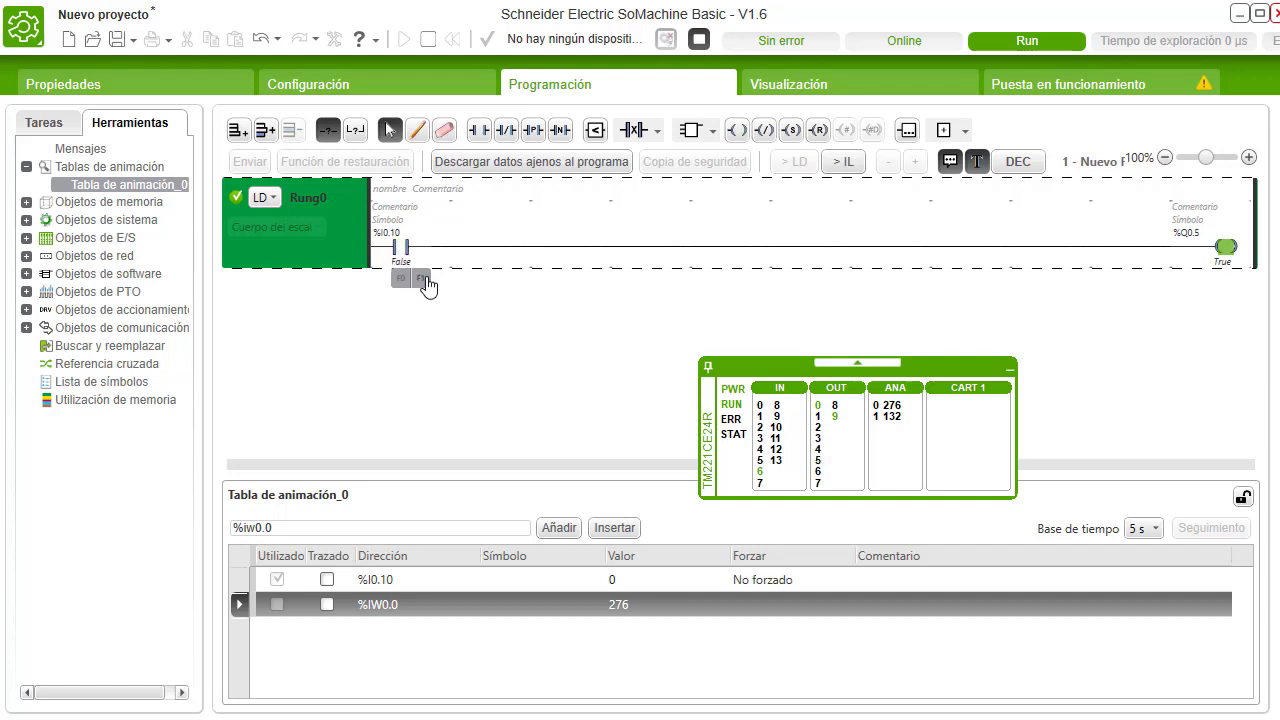
click(420, 279)
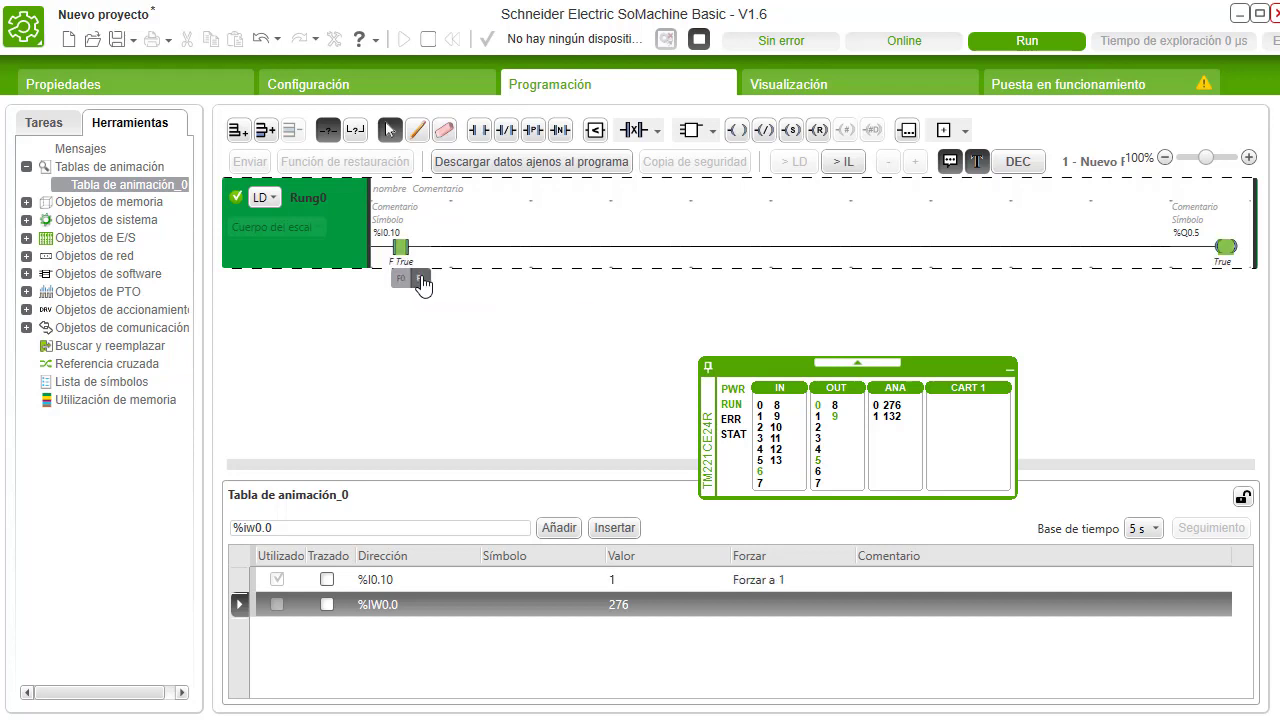
click(422, 280)
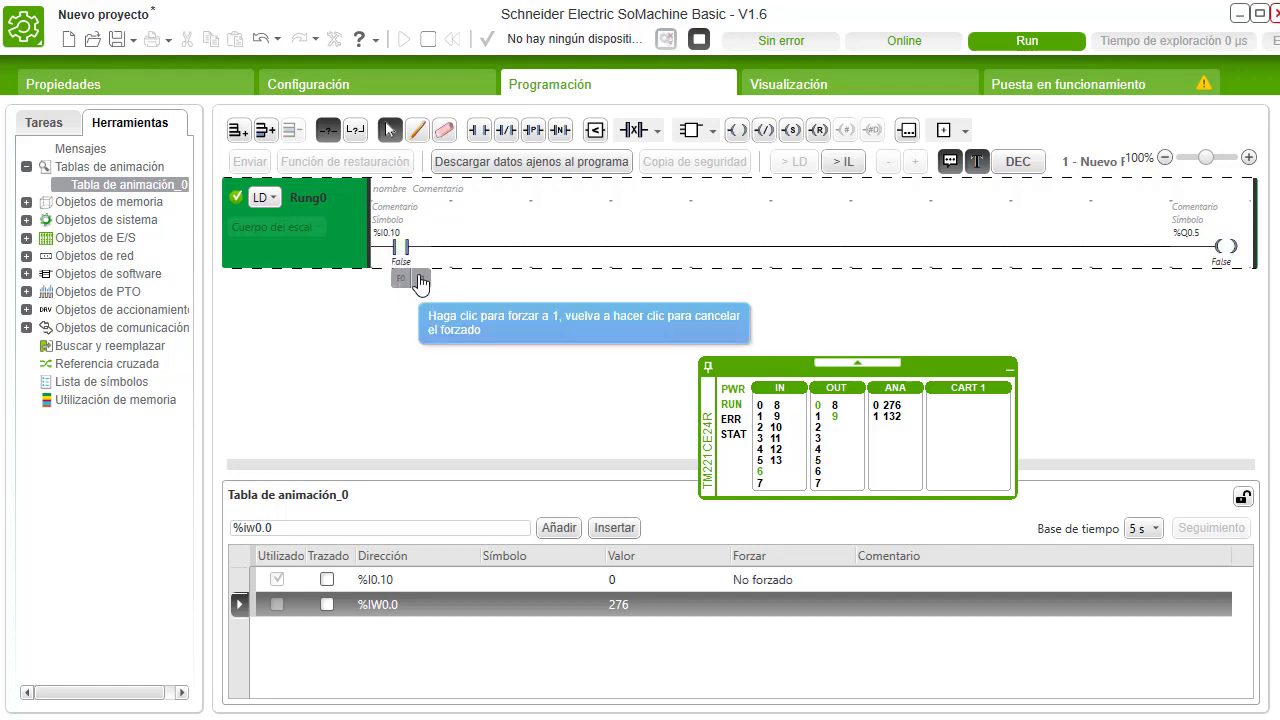
click(421, 280)
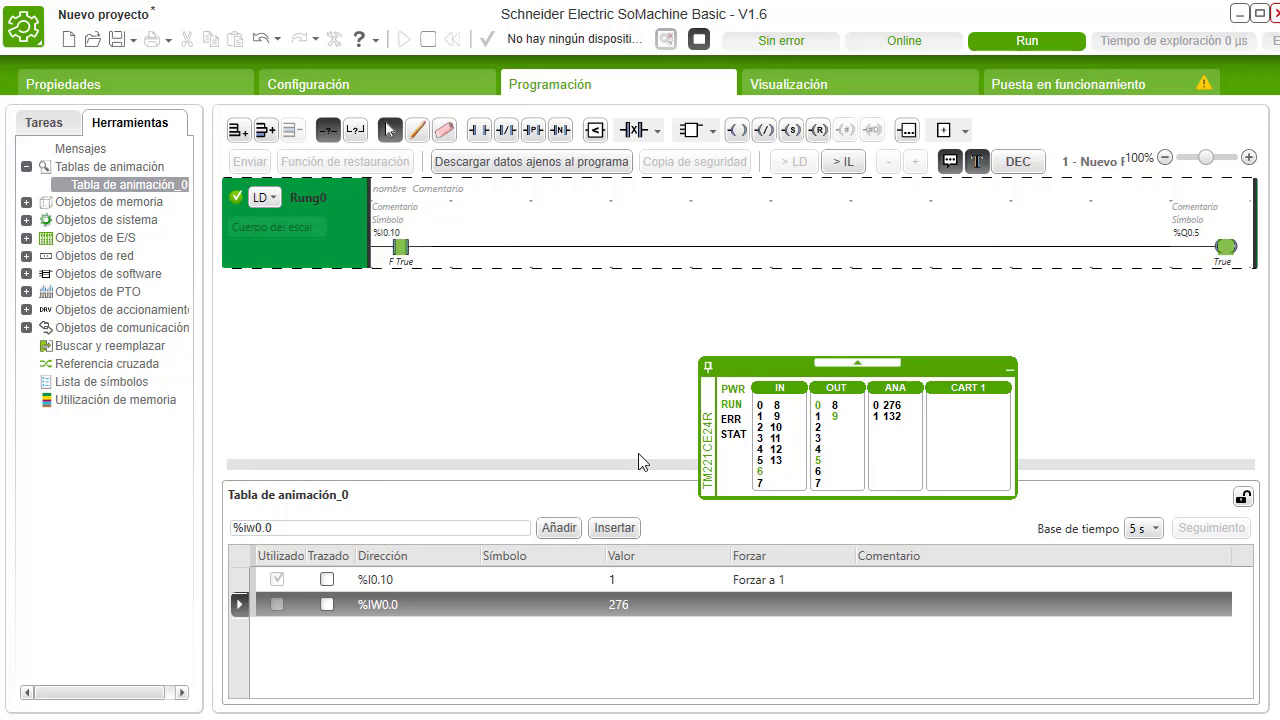
mouse_move(399, 250)
click(400, 277)
Step: Write 1 to the %Q0.5 coil in Rung0 and force it to 1
mouse_move(1228, 262)
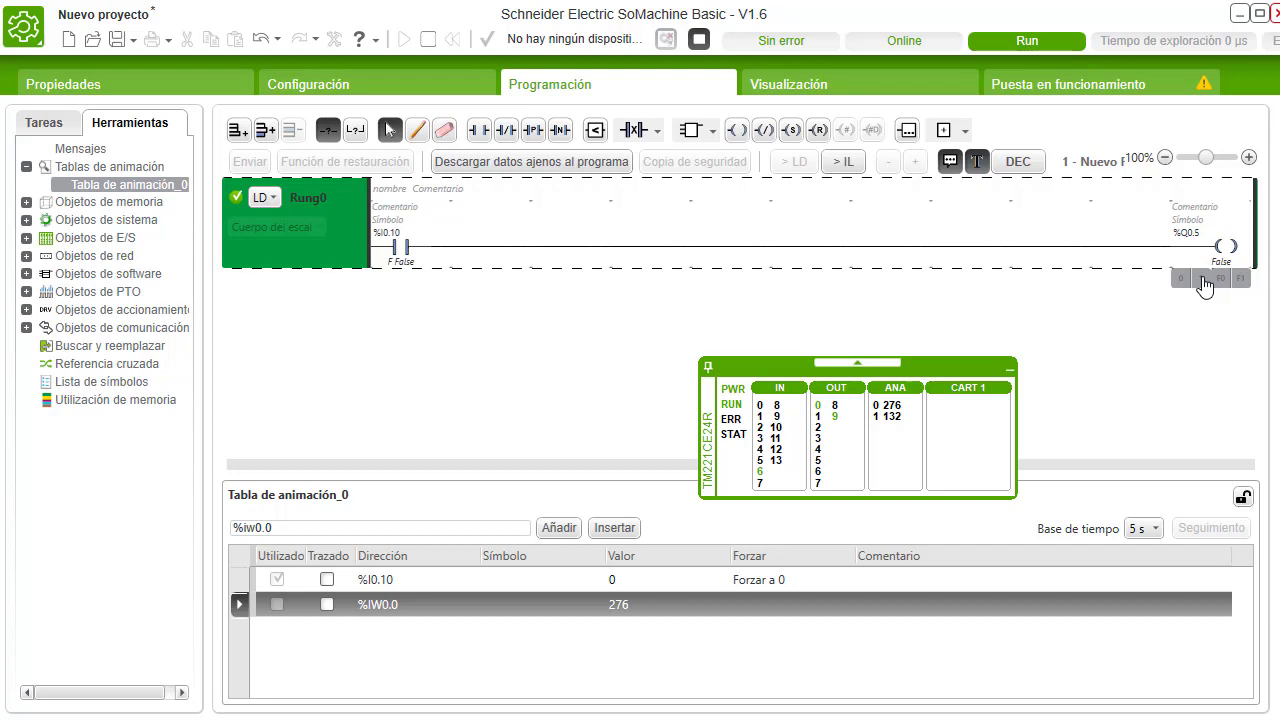
click(1204, 287)
click(1240, 280)
Step: Stop the simulator and open the commissioning view with its connection options
click(699, 41)
click(1045, 84)
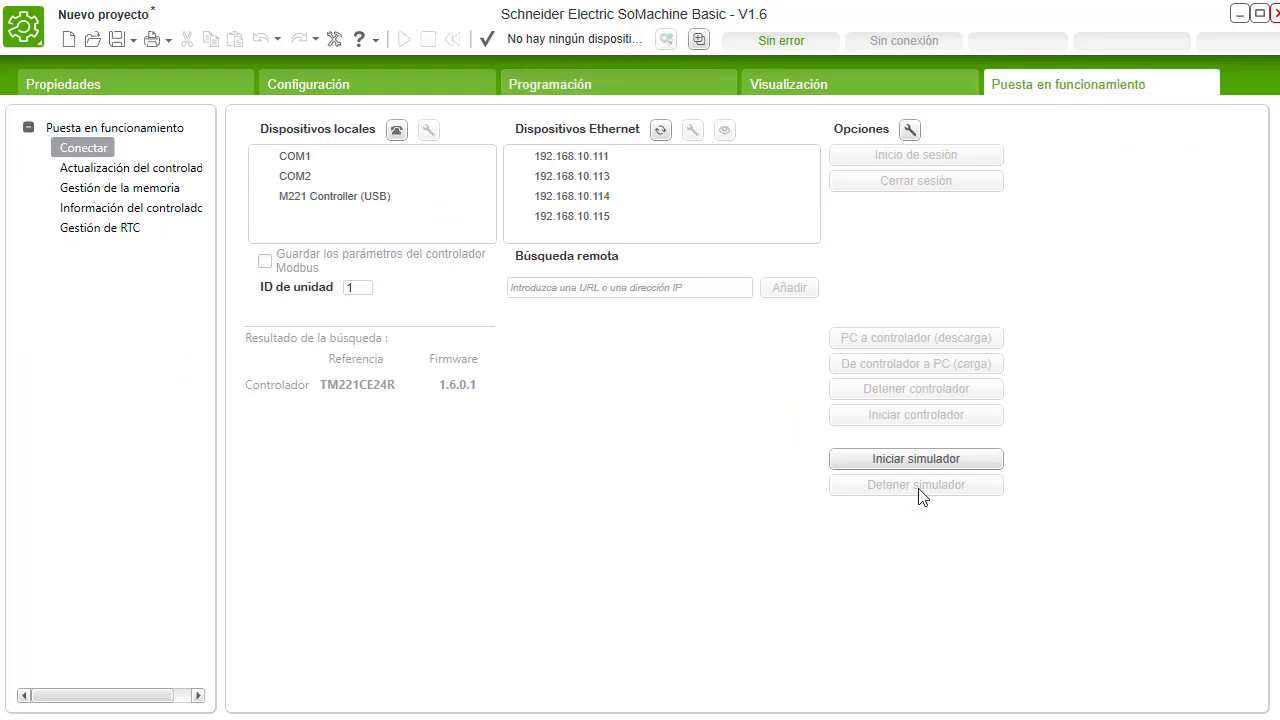